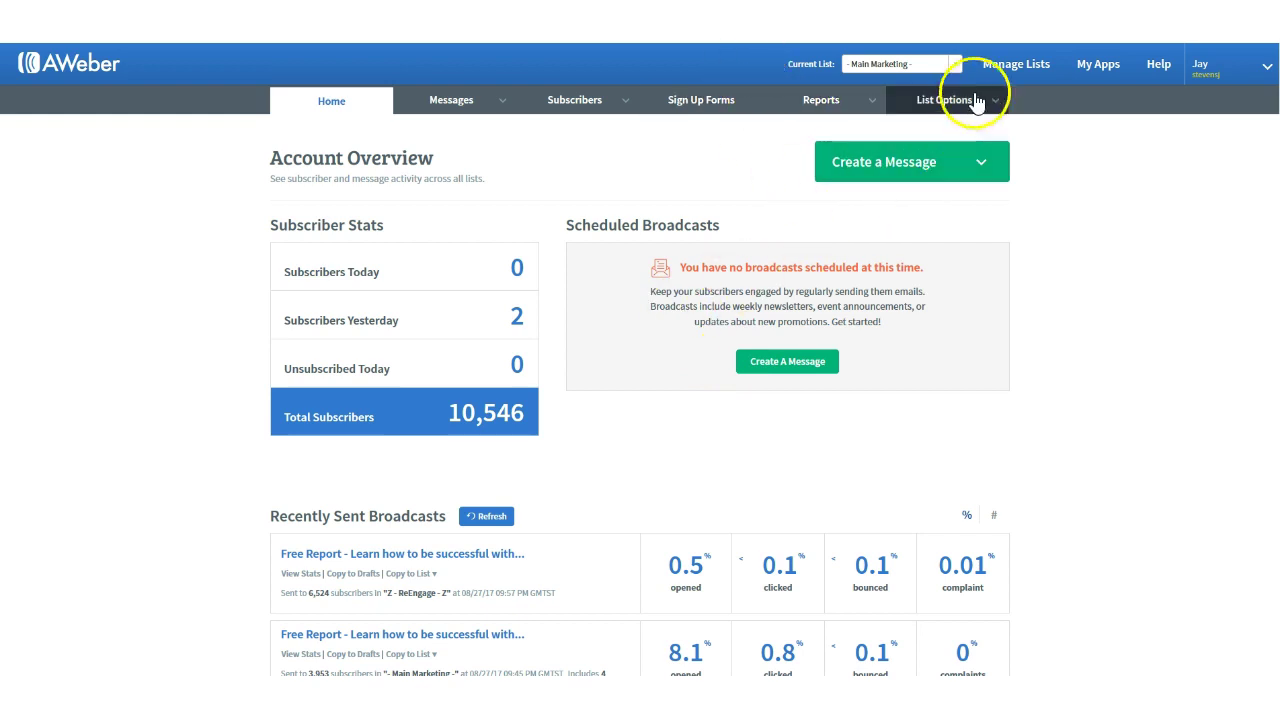
Step: Start a new list and enter the company name
left_click(1008, 72)
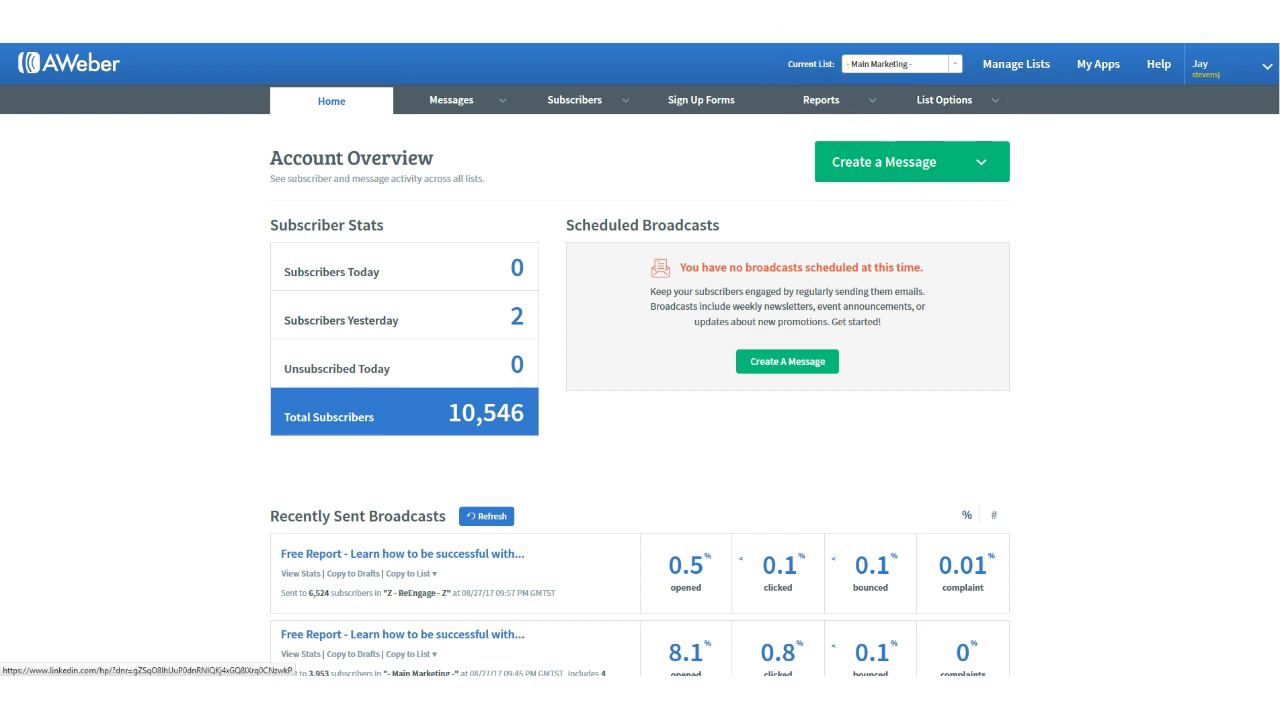
left_click(345, 348)
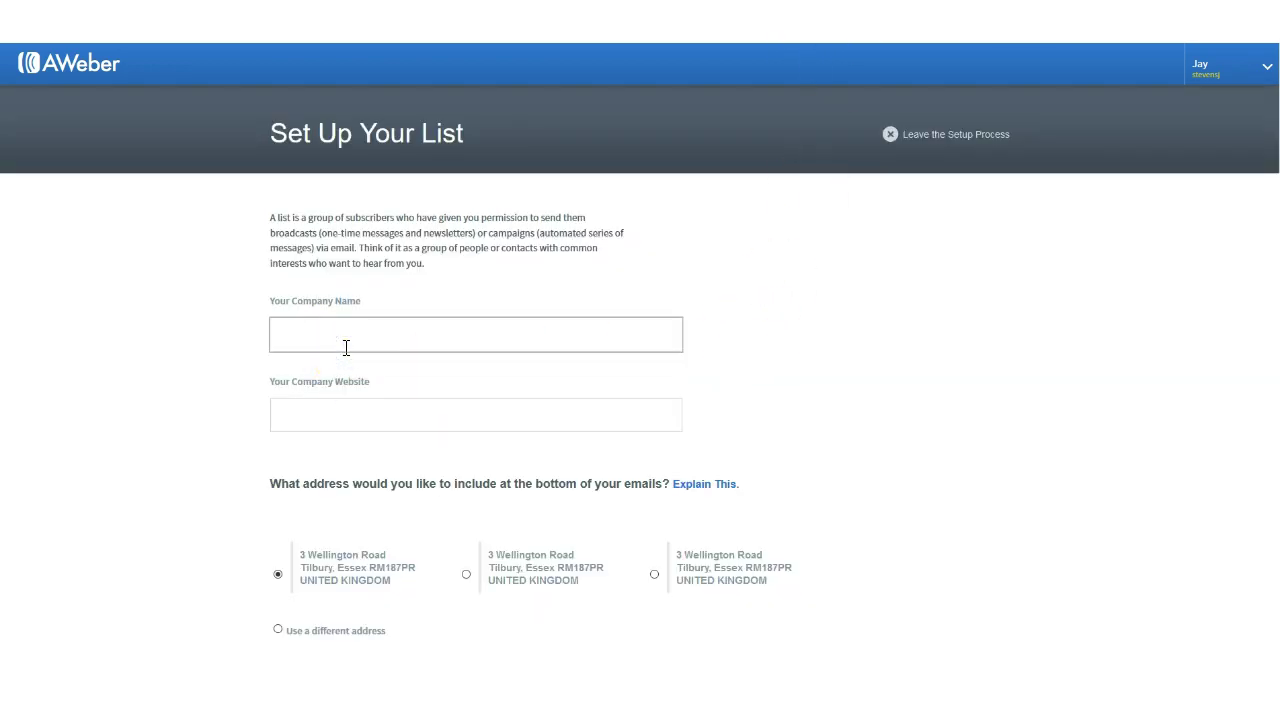
type("Jay Stevens")
Step: Enter the company website so the field validates
left_click(325, 400)
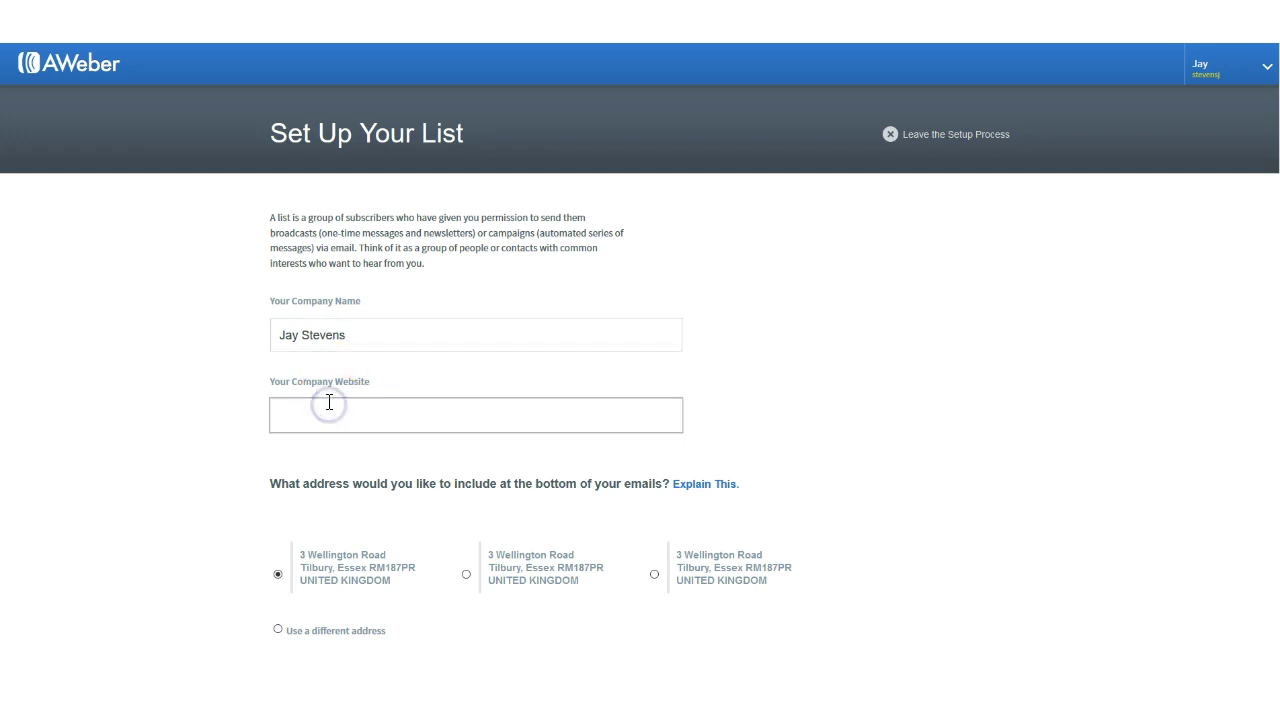
type("jay-stevens.com")
left_click(329, 401)
left_click_drag(339, 401, 400, 414)
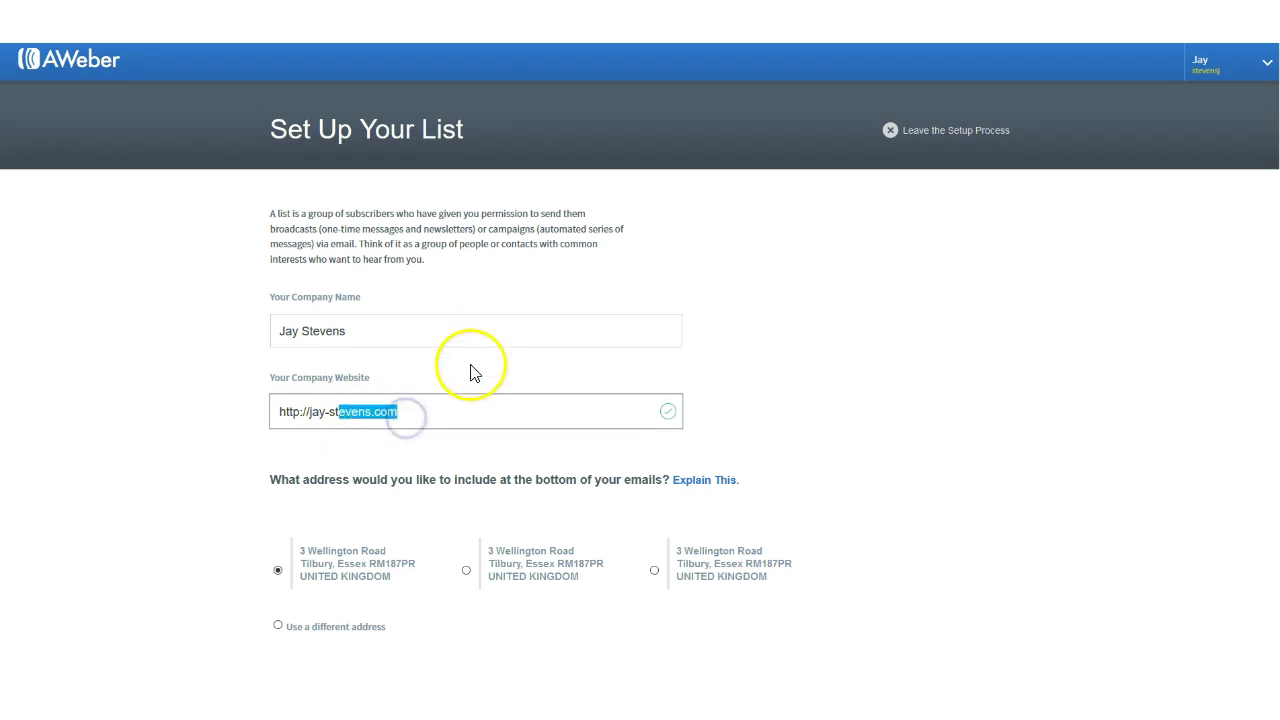
scroll(477, 290, "down", 3)
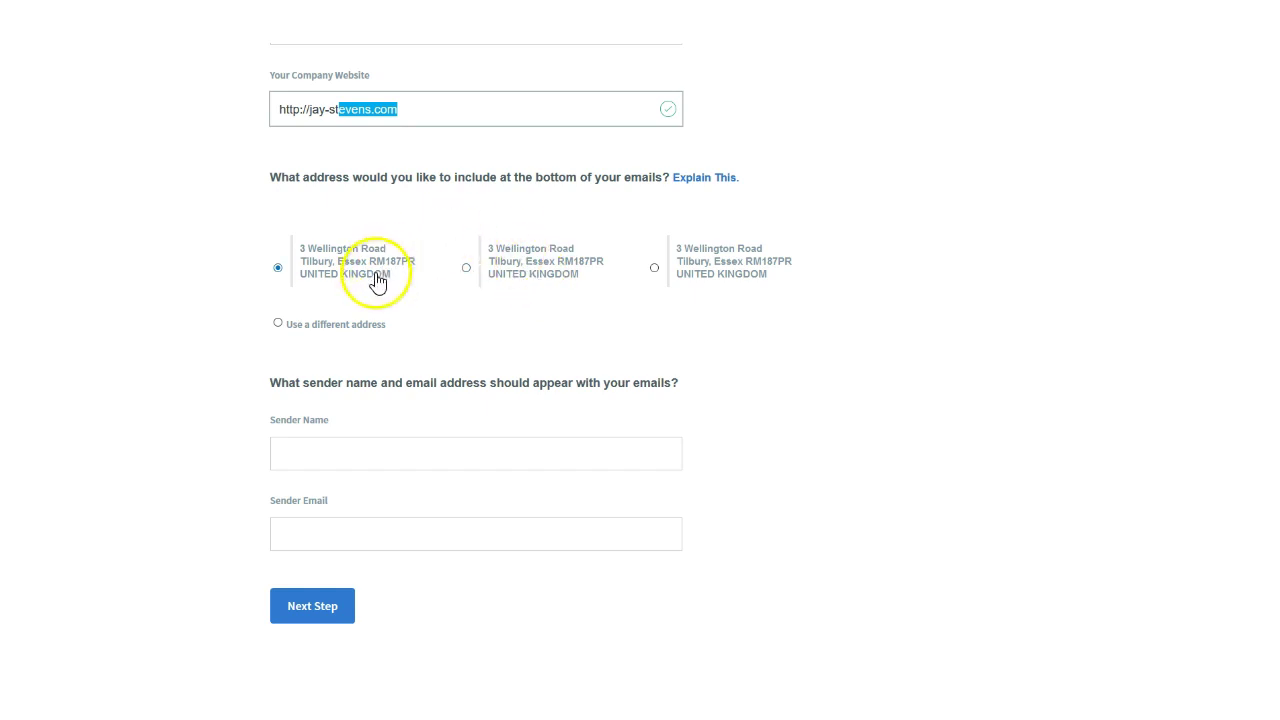
Step: Keep the first footer address and fill in the sender's name and sender email address
scroll(443, 354, "down", 2)
left_click(369, 343)
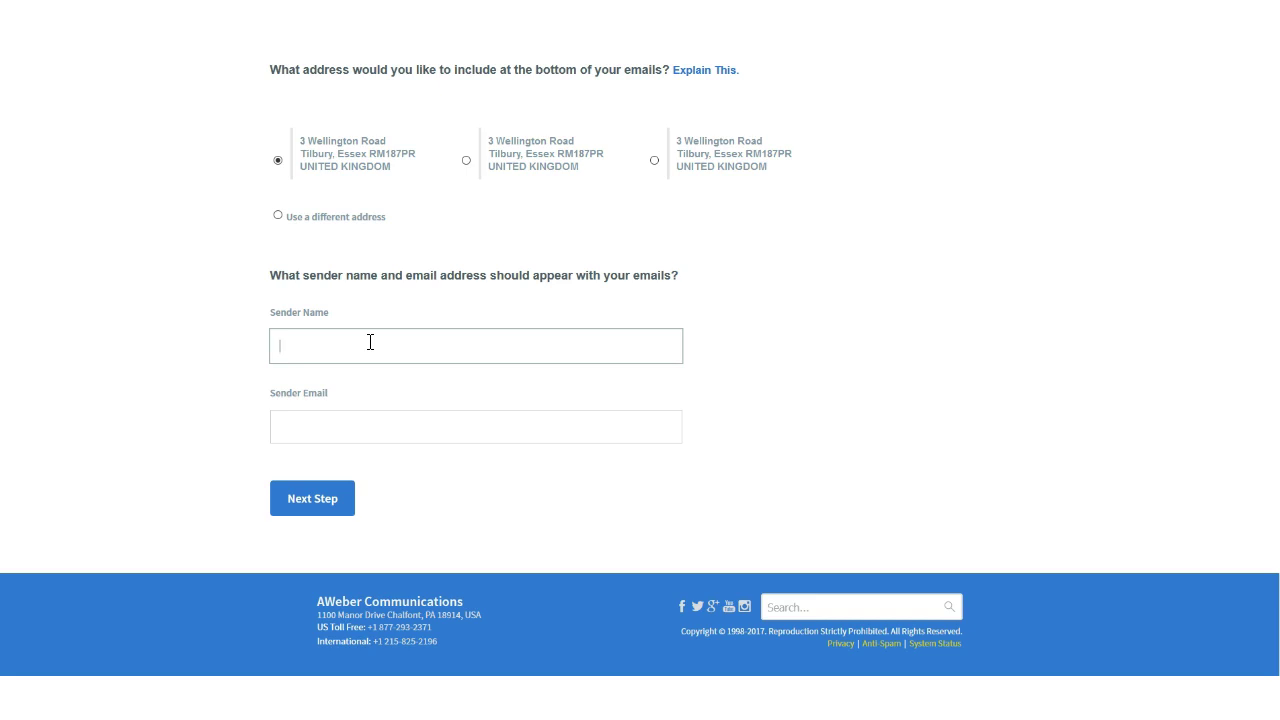
type("Jay Stevens")
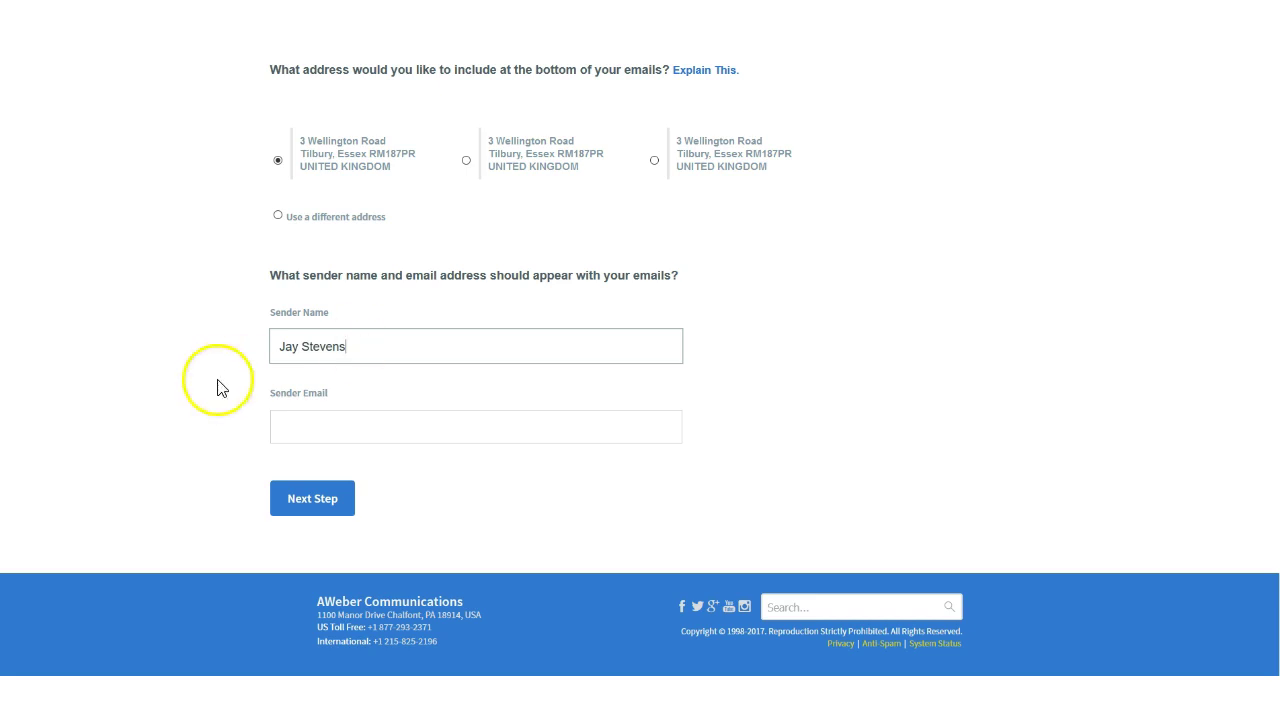
left_click(293, 428)
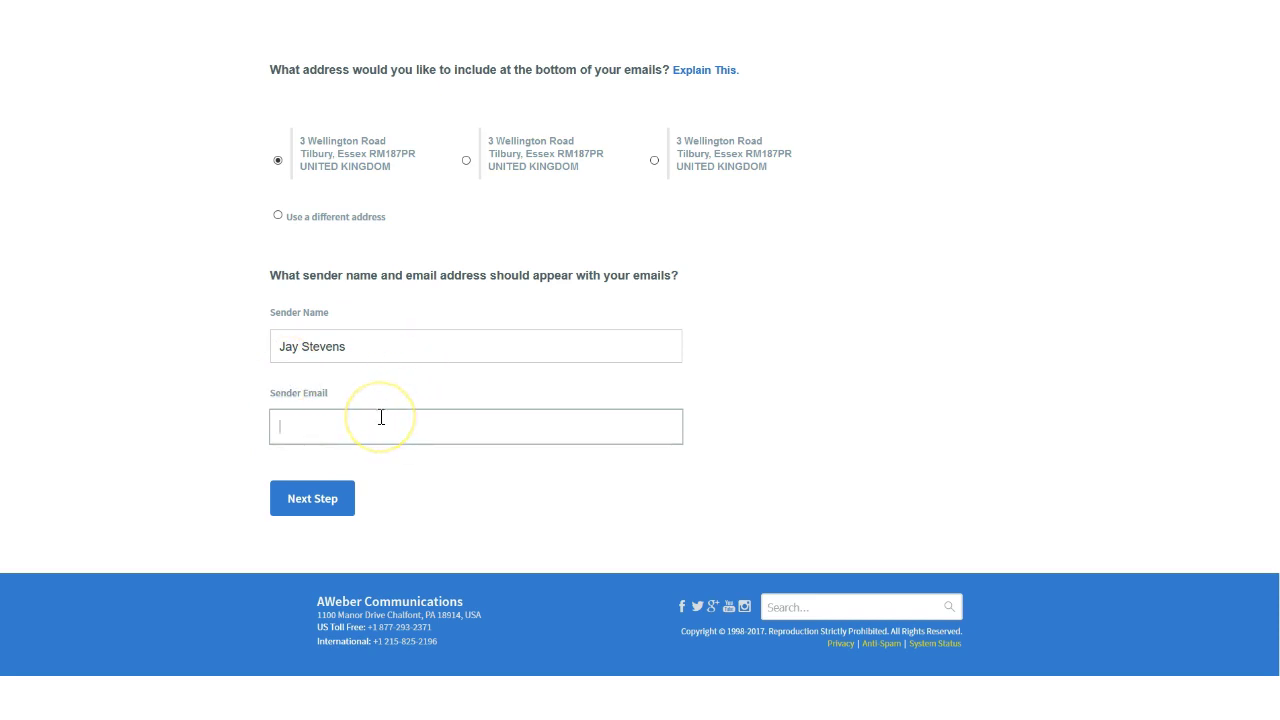
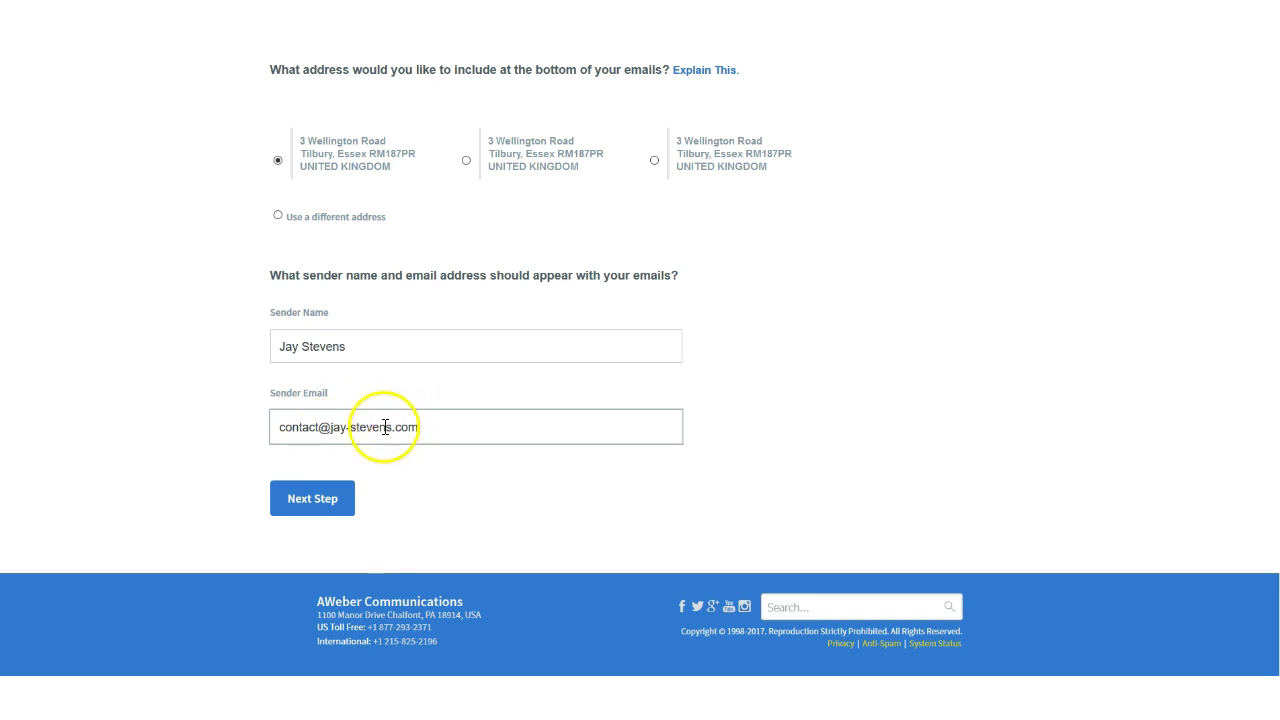
Step: Name the list 'My Blog' with the description 'Test'
left_click(318, 505)
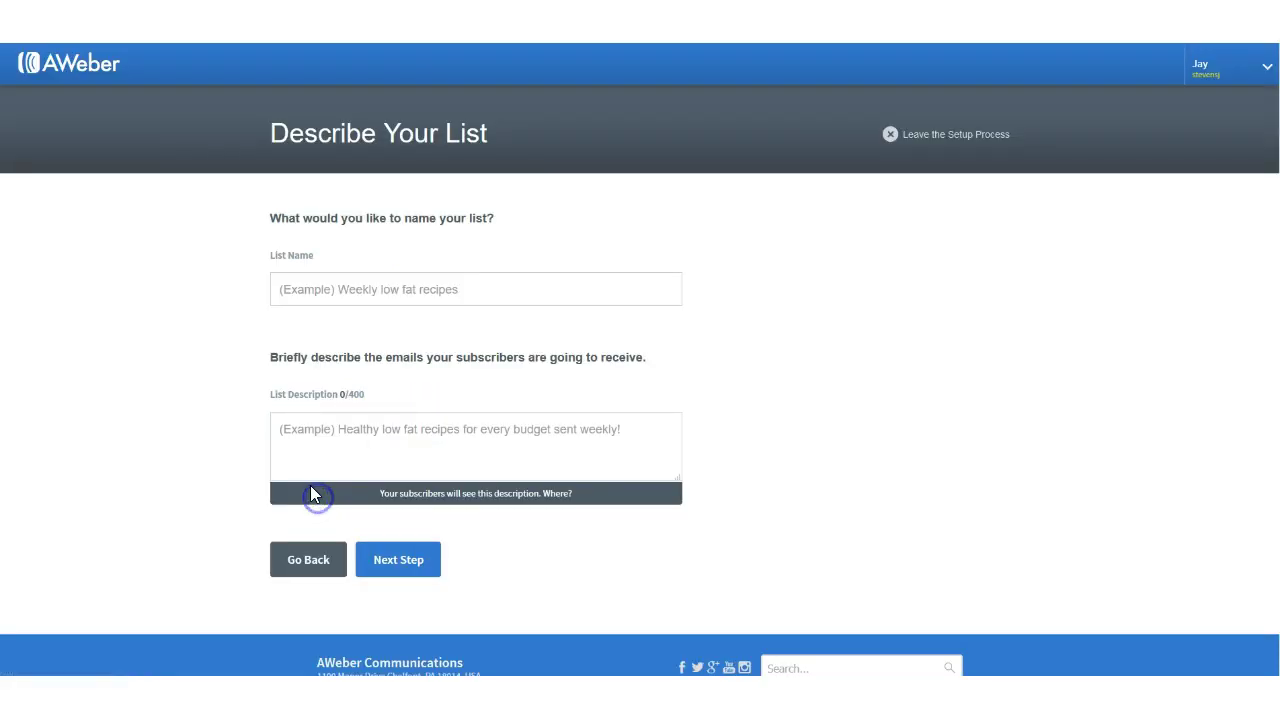
left_click(307, 288)
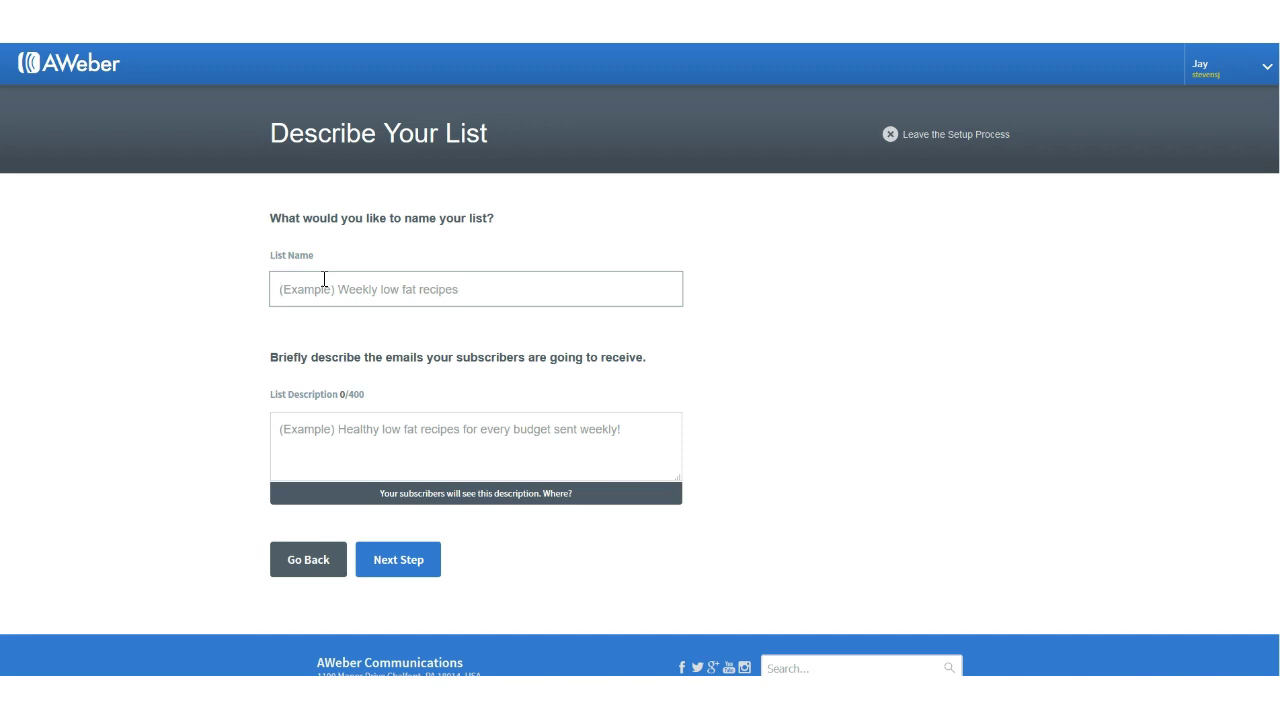
type("My Blog")
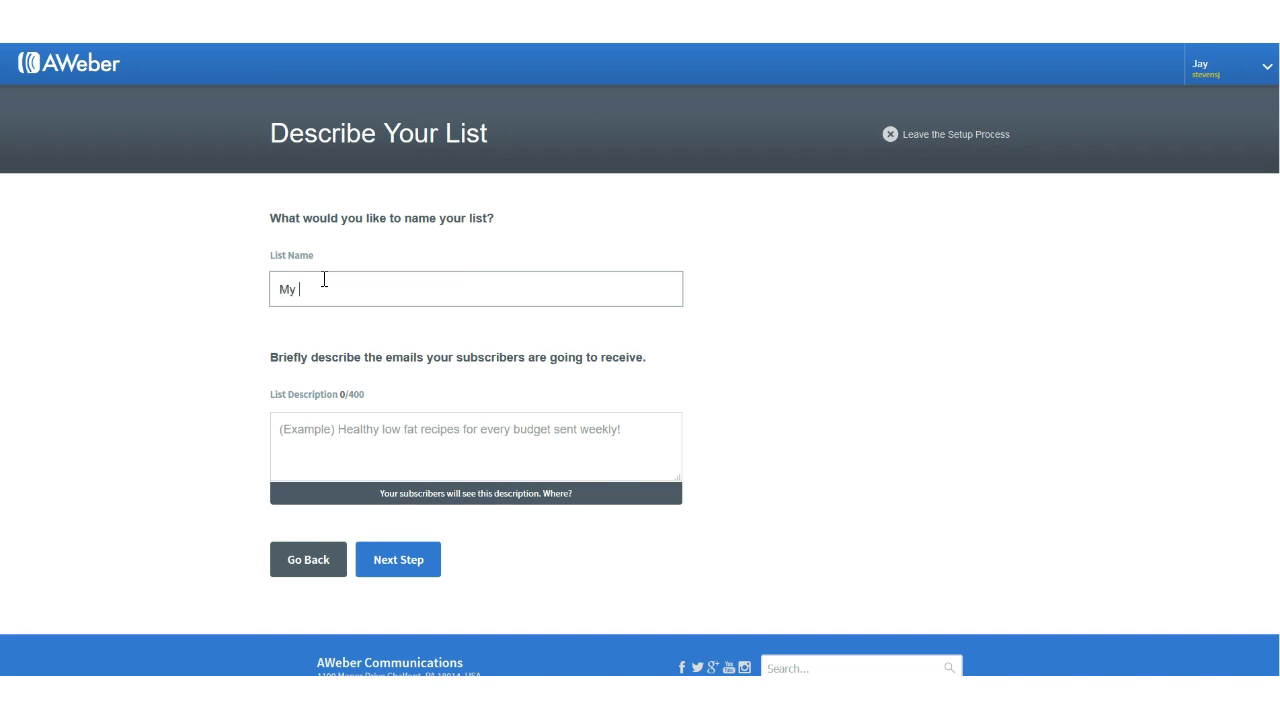
left_click(327, 419)
type("Test")
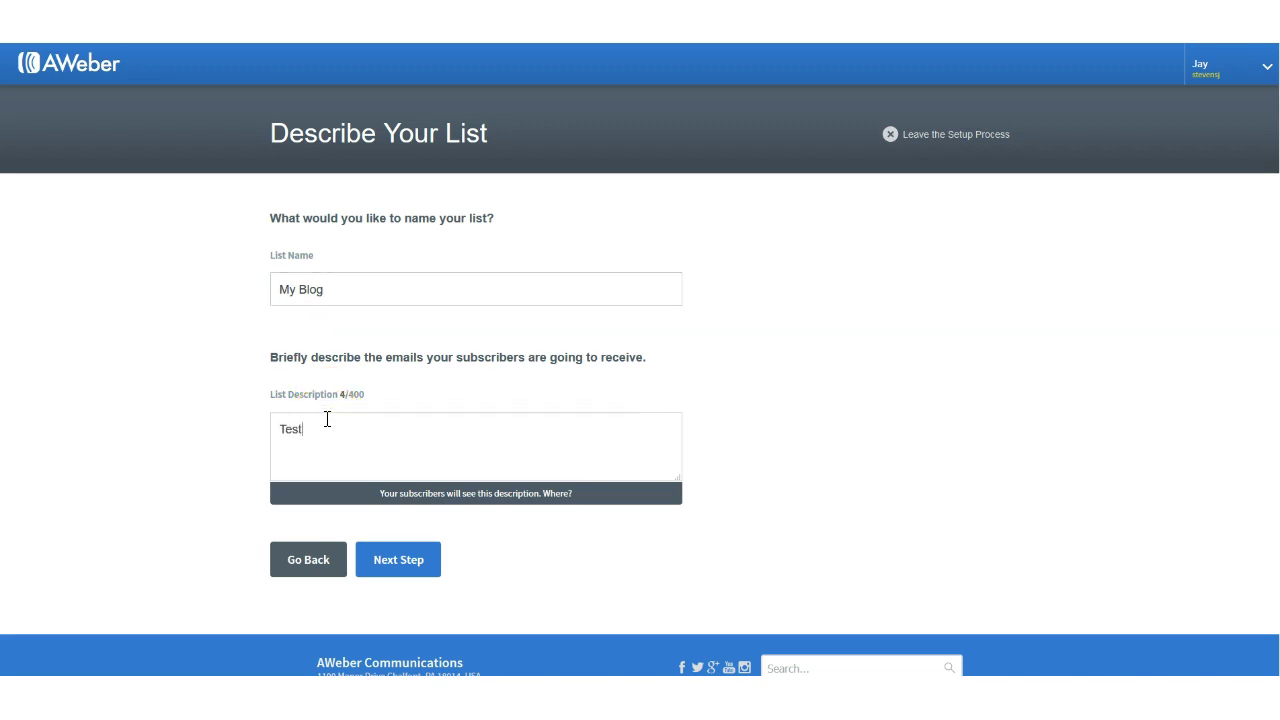
Step: Approve the confirmation message to create the list
left_click(380, 560)
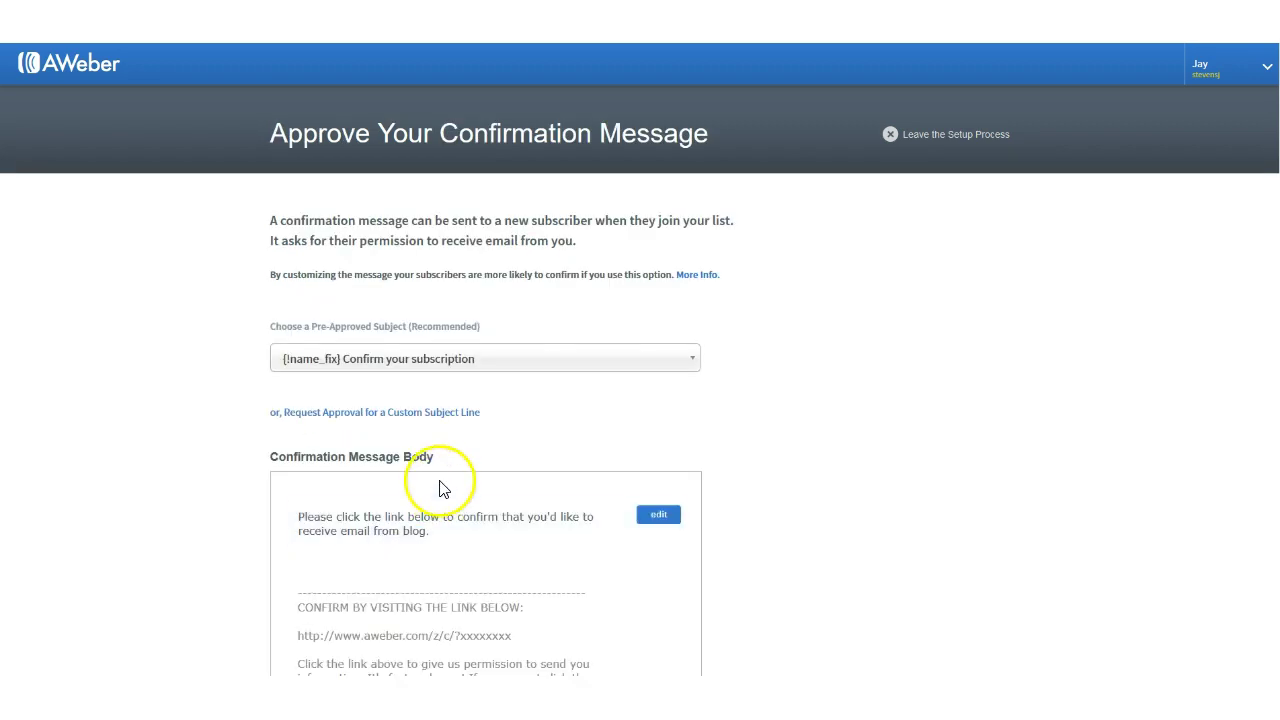
scroll(443, 491, "down", 3)
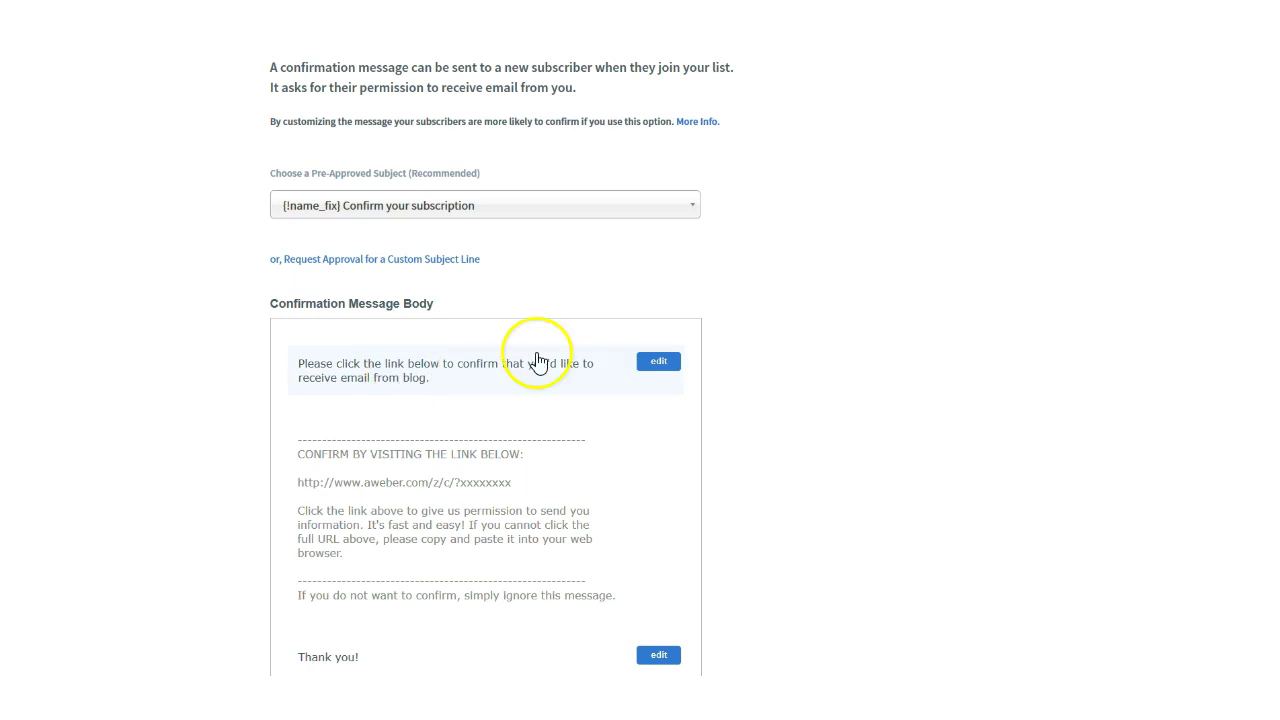
scroll(462, 396, "down", 3)
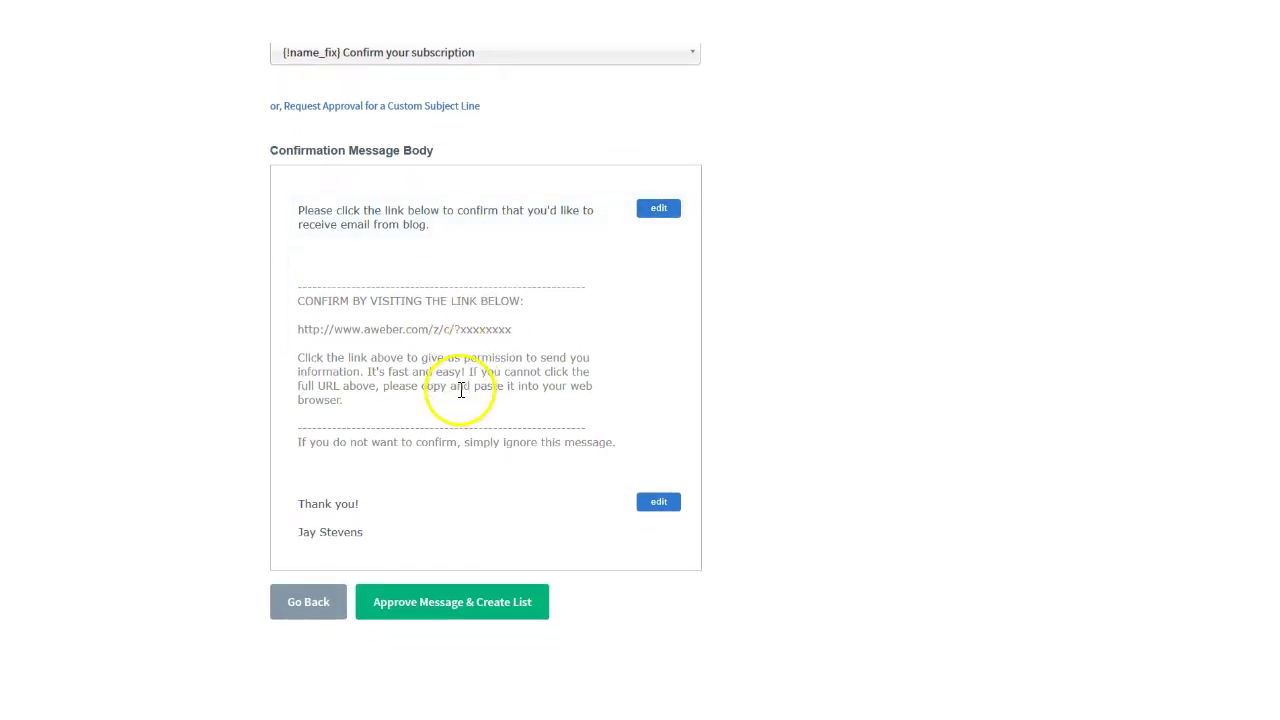
left_click(414, 607)
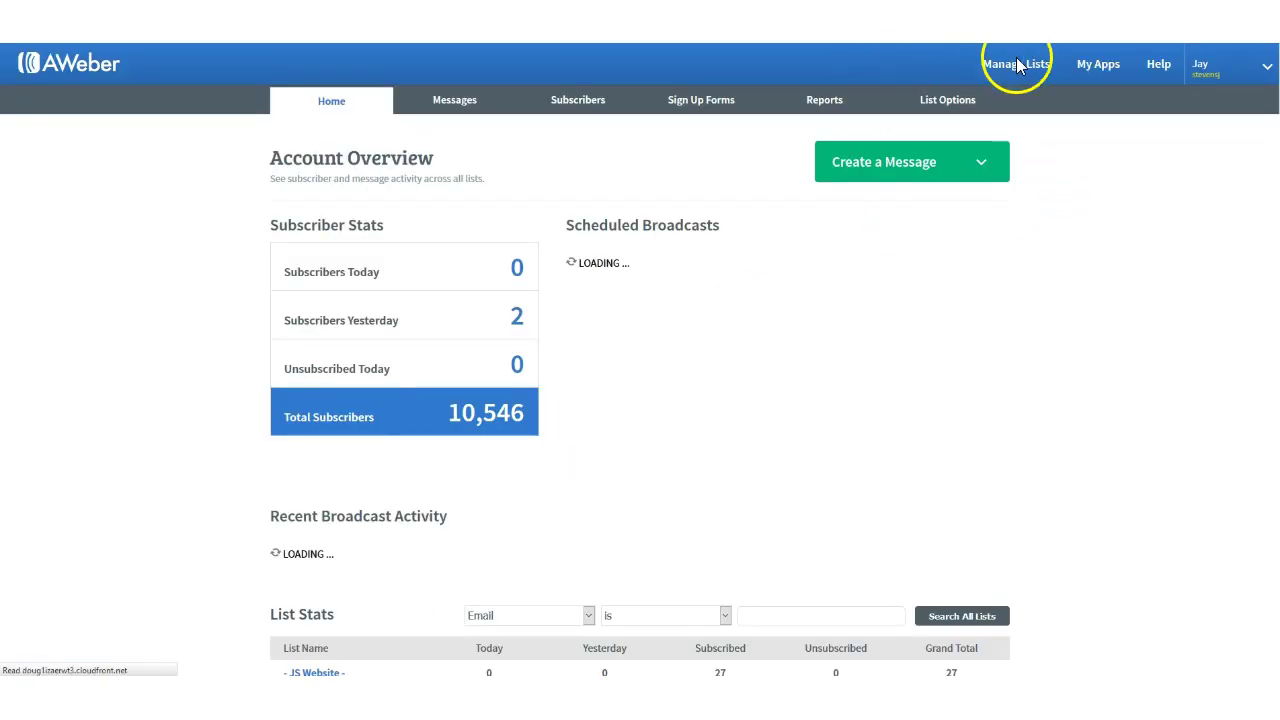
Step: Open My Blog's List Options from Manage Lists and save its basic settings
left_click(1013, 68)
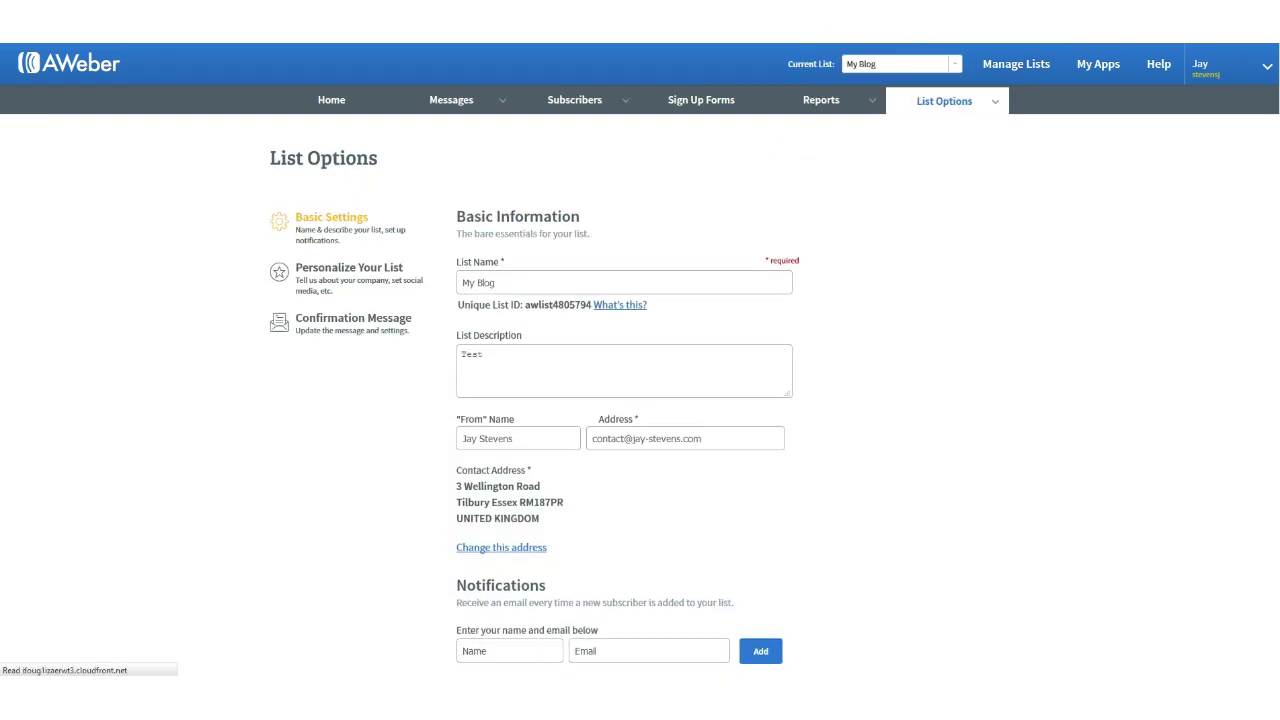
left_click(514, 288)
scroll(514, 300, "down", 2)
scroll(514, 274, "down", 3)
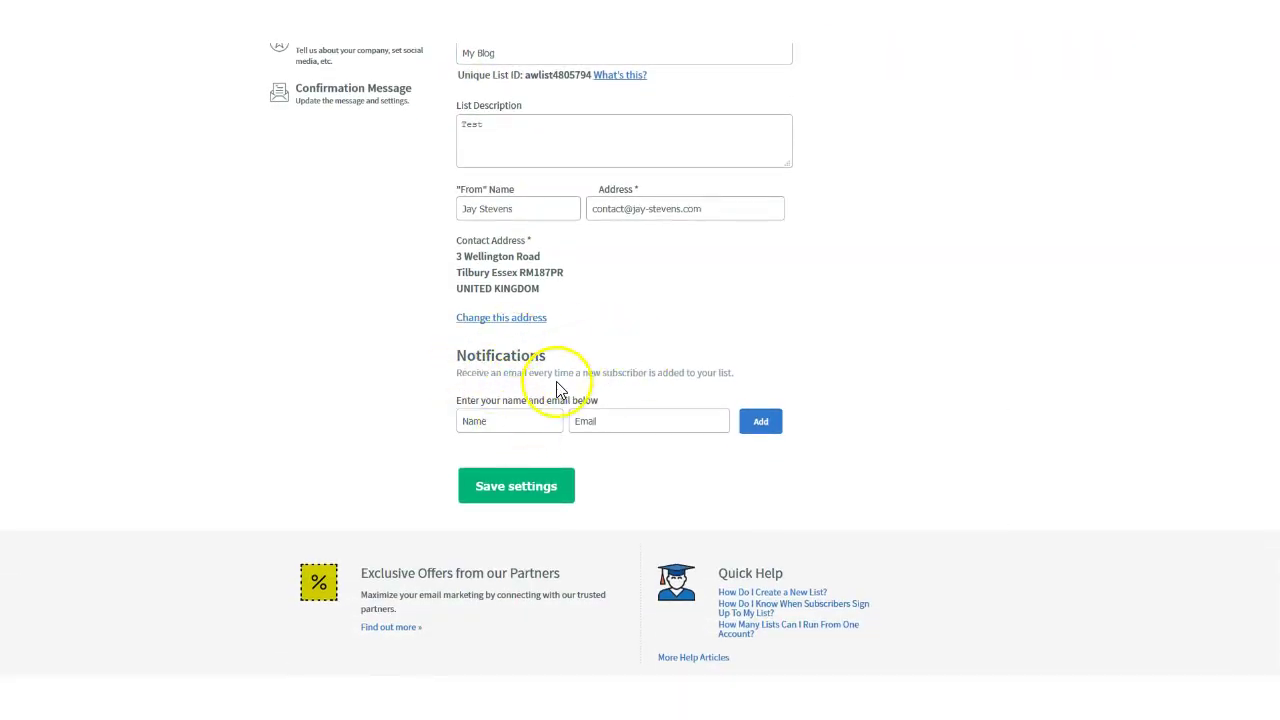
left_click(539, 418)
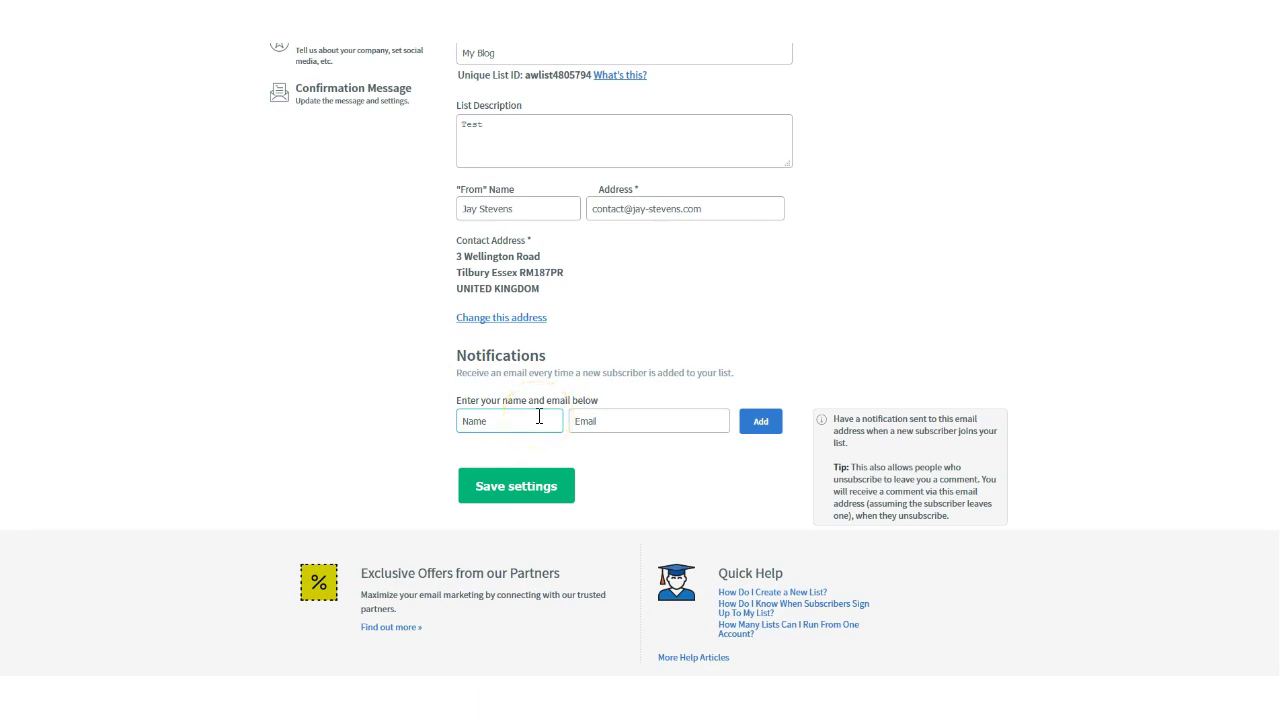
left_click(518, 420)
left_click(519, 492)
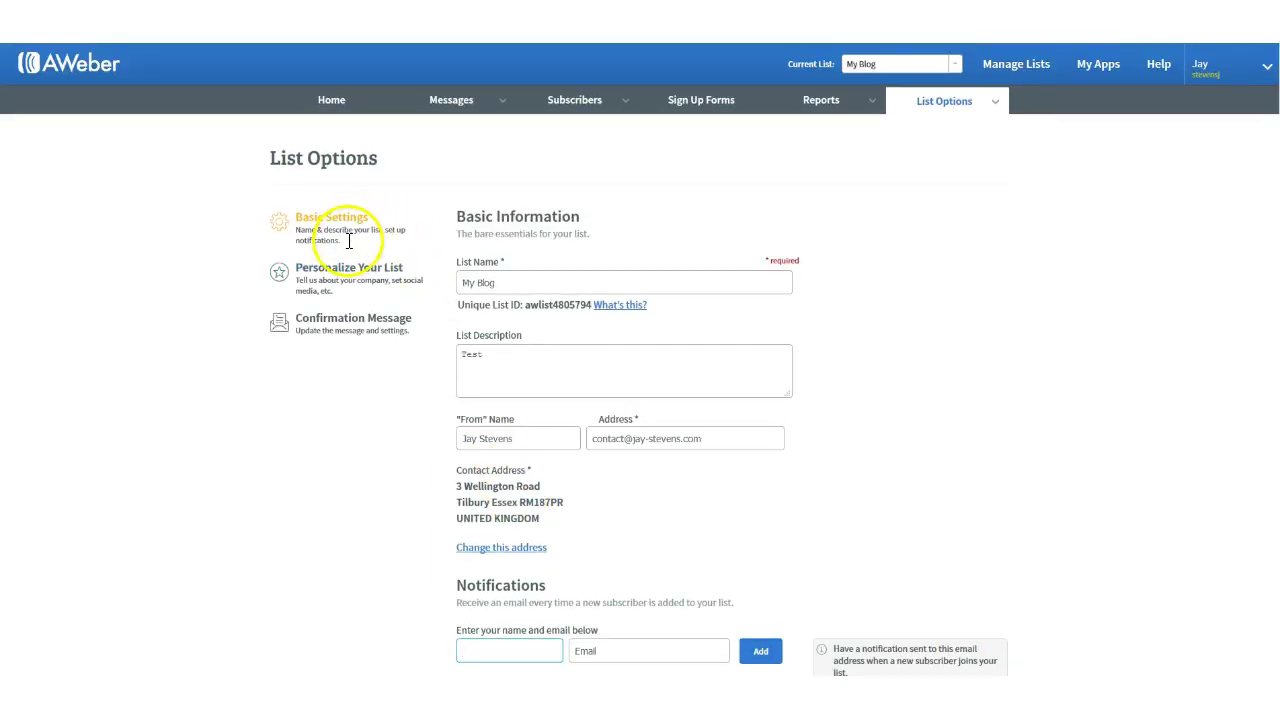
left_click(340, 320)
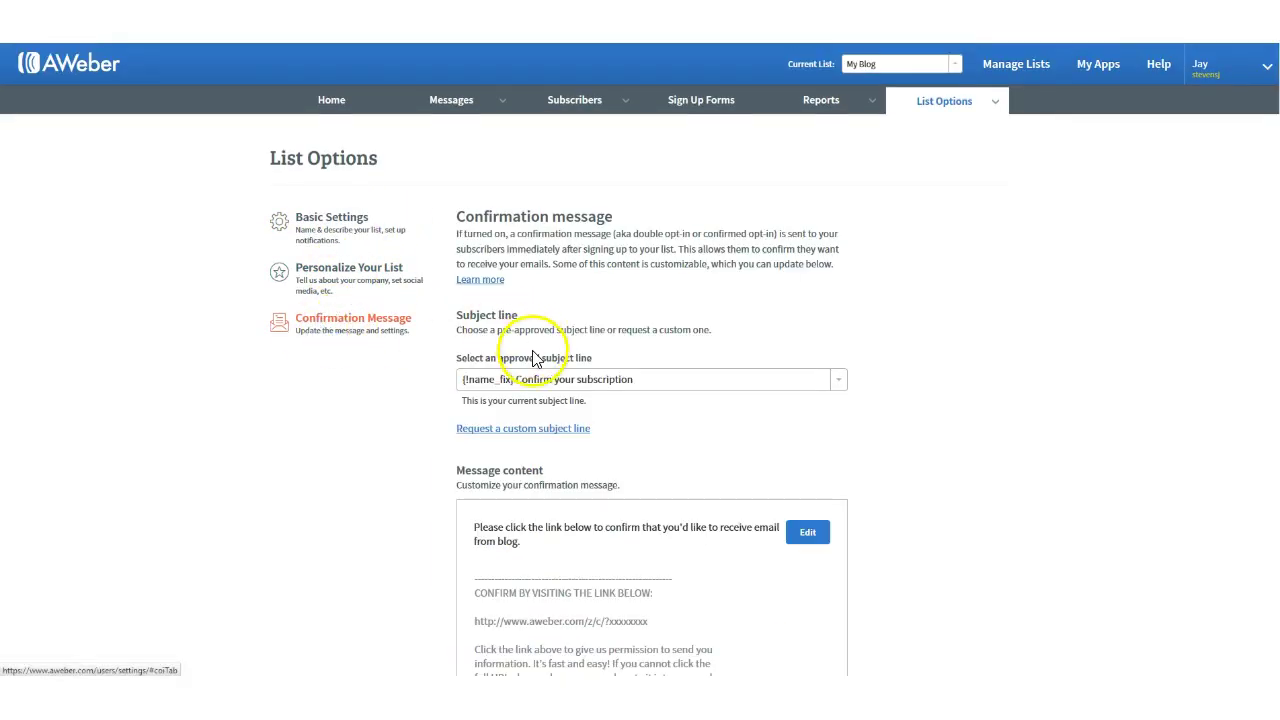
Step: Switch off confirmation emails for AWeber sign-up forms, confirm Yes, and save the settings
scroll(536, 360, "down", 3)
scroll(536, 362, "down", 5)
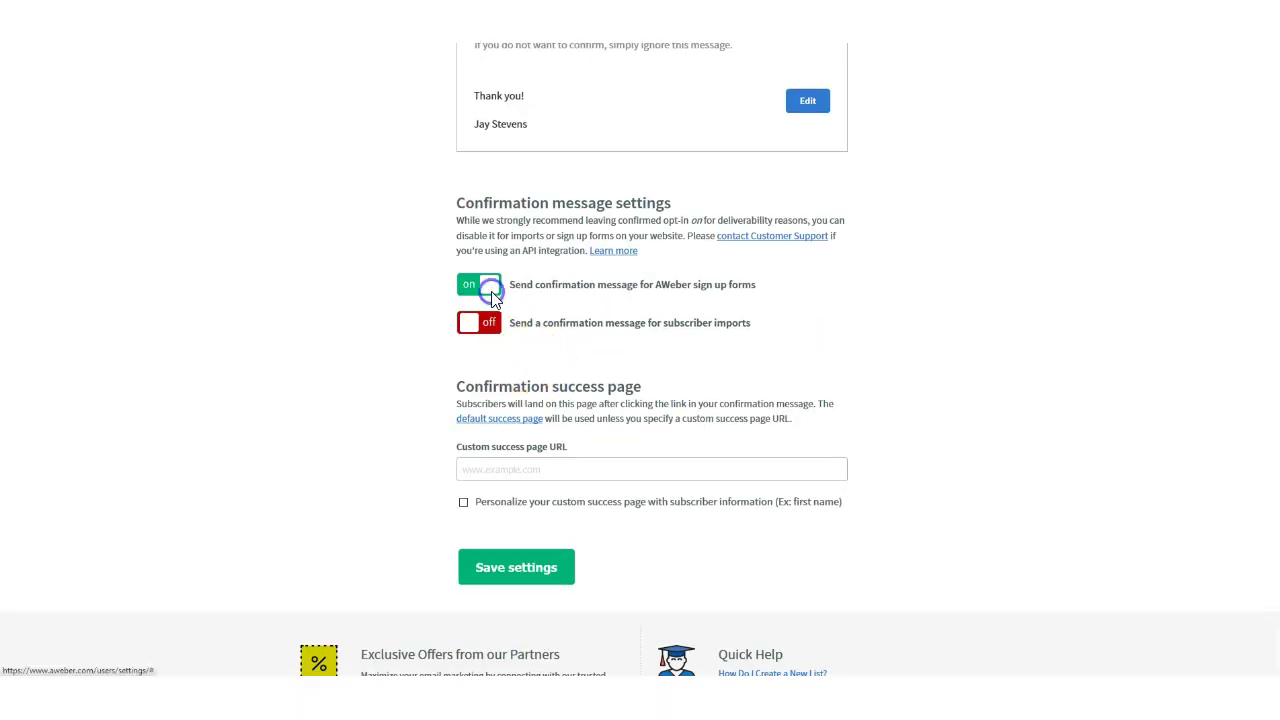
left_click(489, 291)
left_click(759, 228)
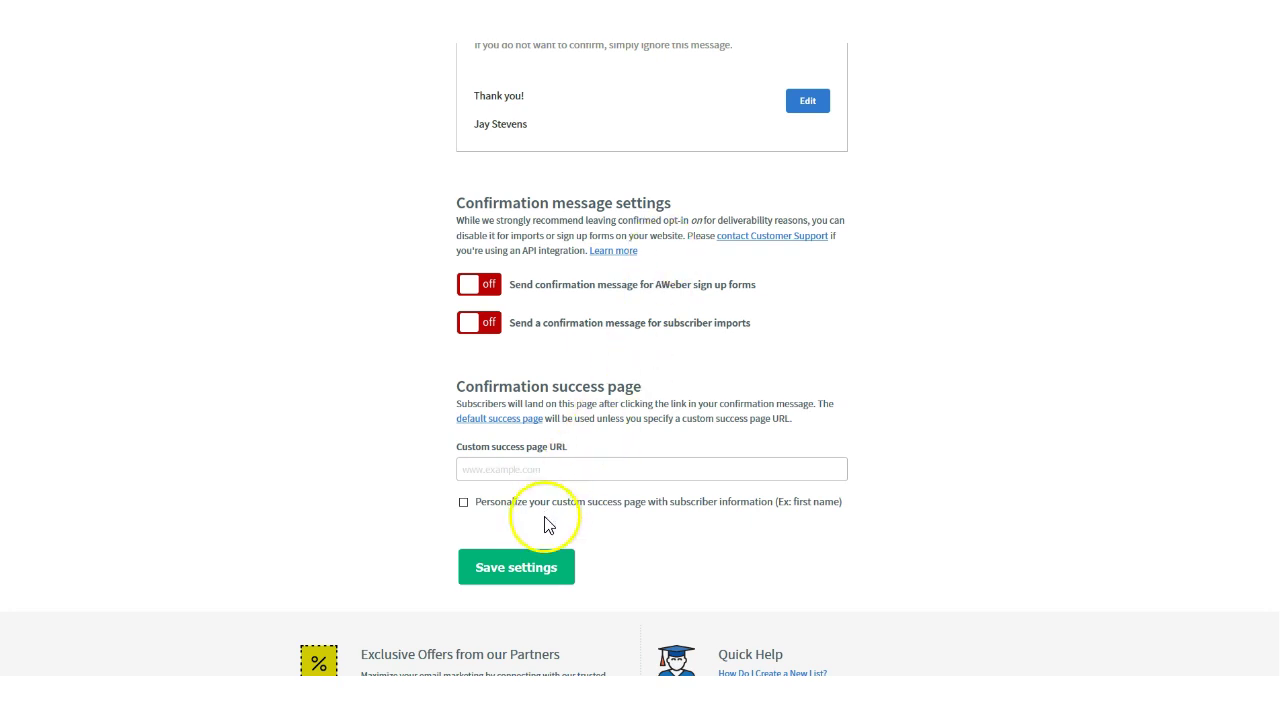
left_click(505, 580)
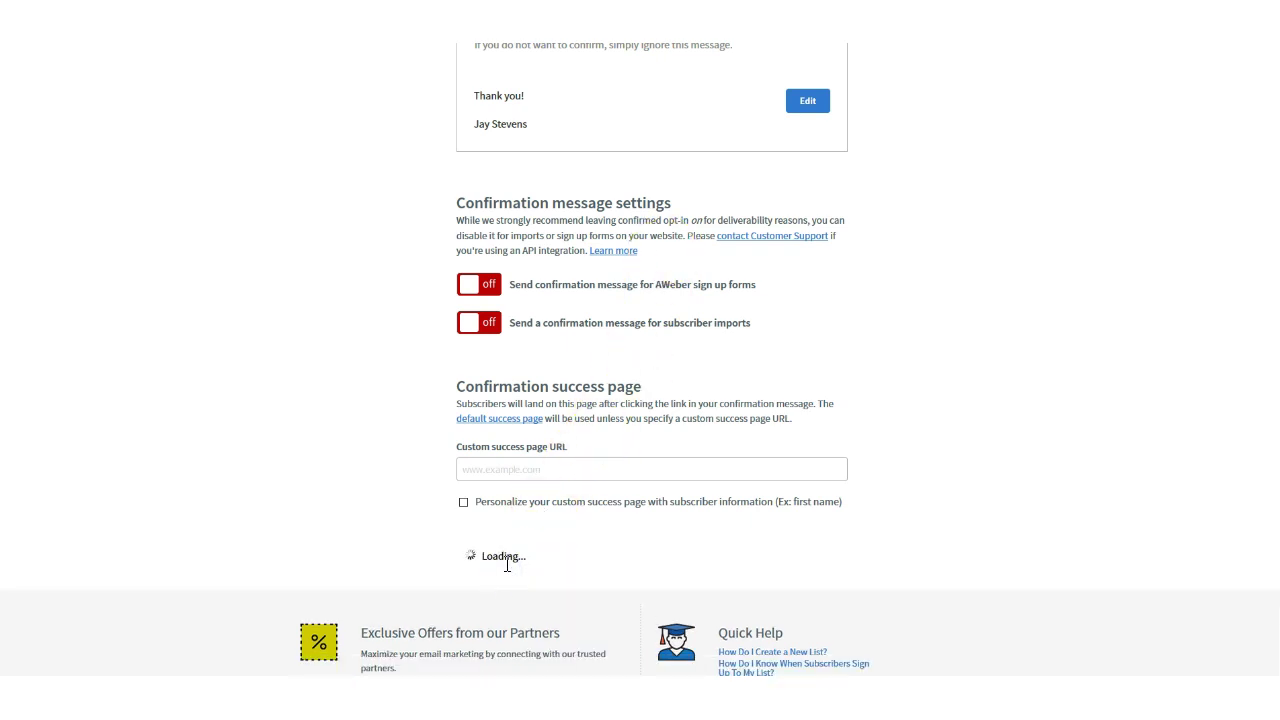
scroll(712, 452, "up", 10)
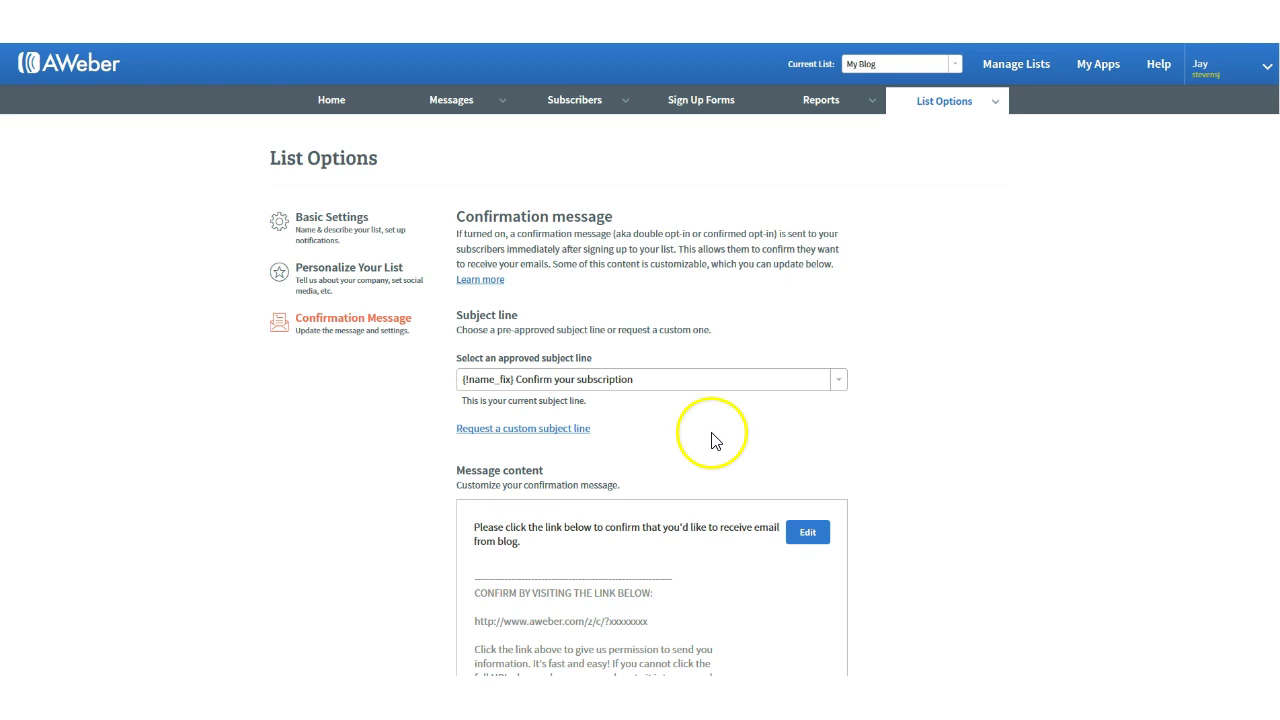
left_click(1017, 66)
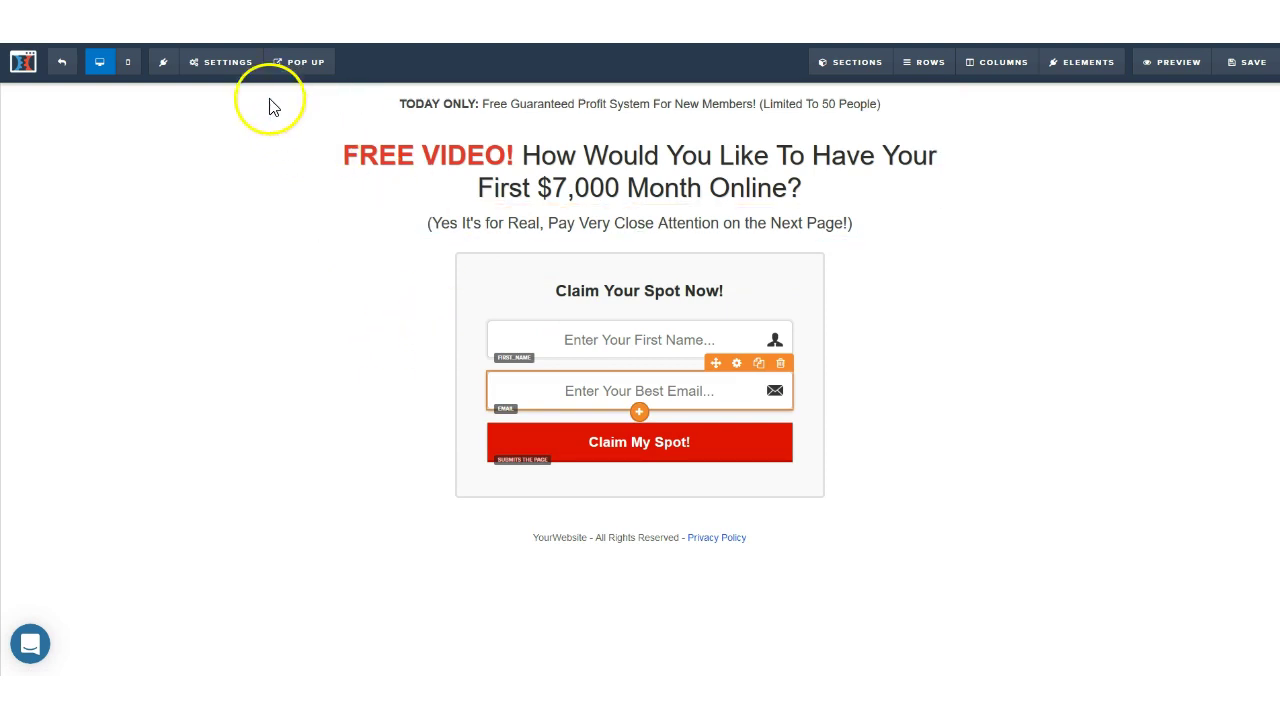
Step: Refresh the AWeber lists in the page's integrations and choose My Blog as the list to add
left_click(228, 62)
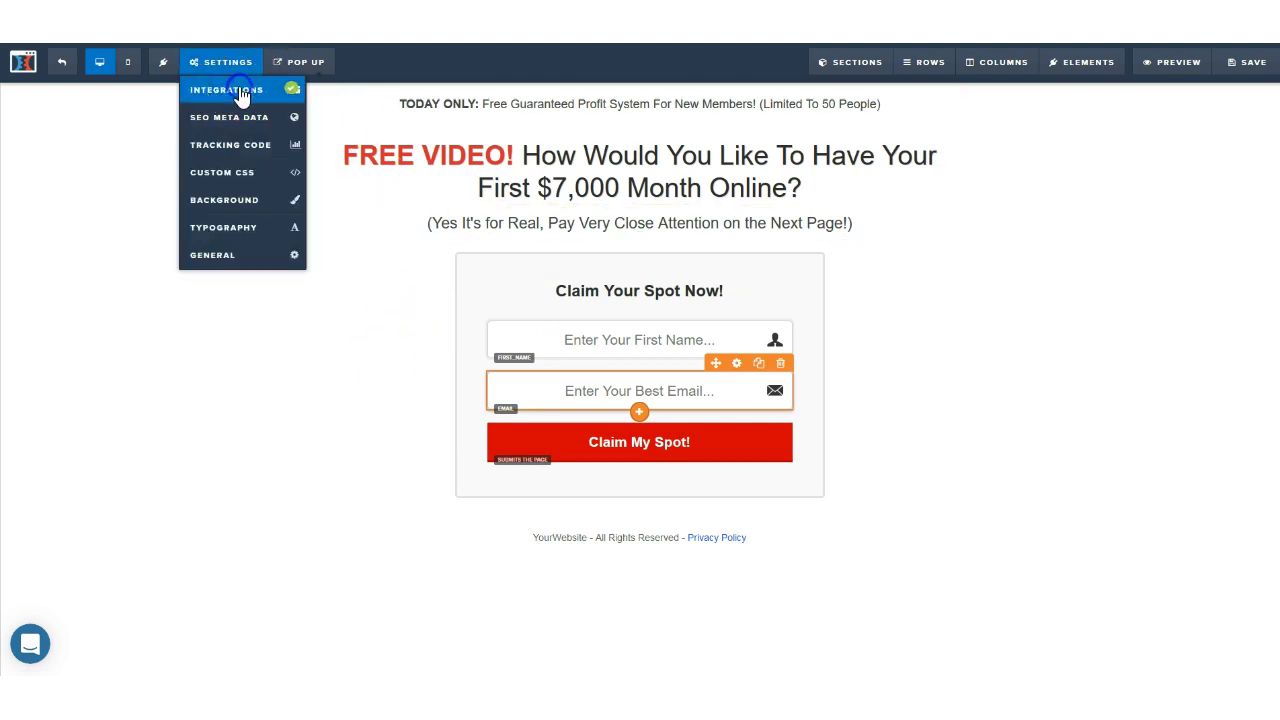
left_click(238, 91)
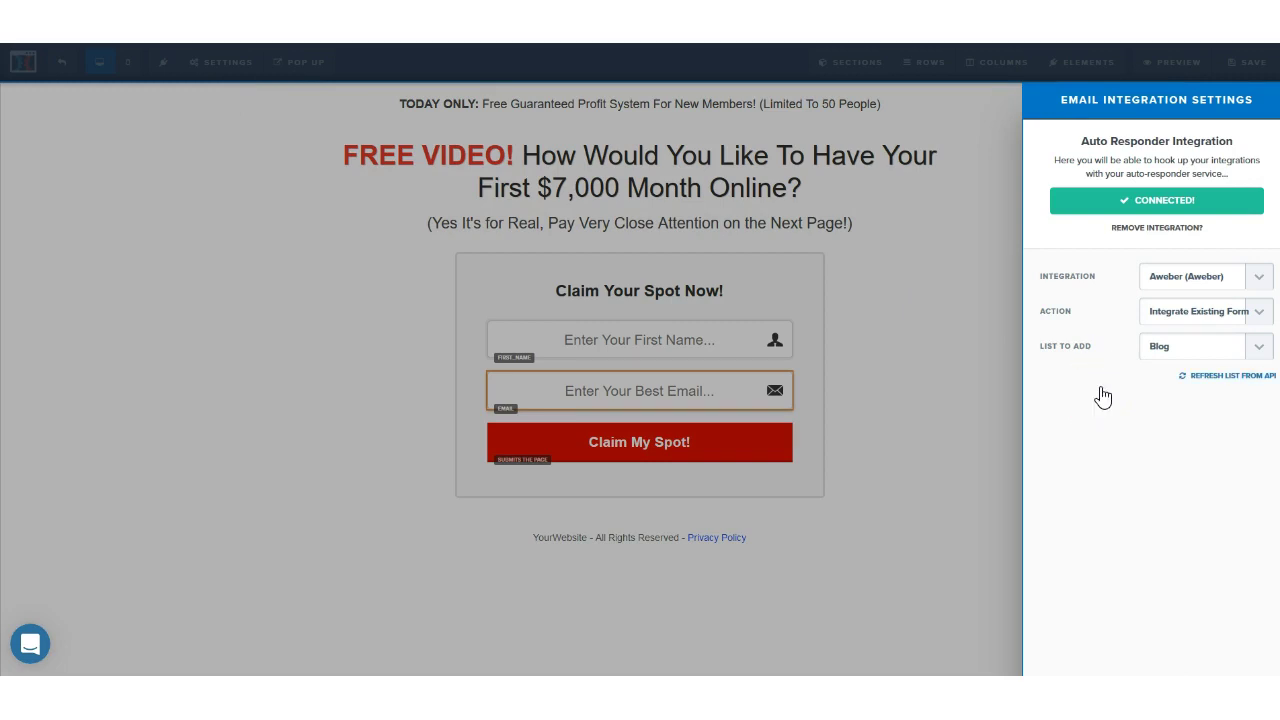
left_click(1259, 346)
left_click(1092, 459)
left_click(1218, 378)
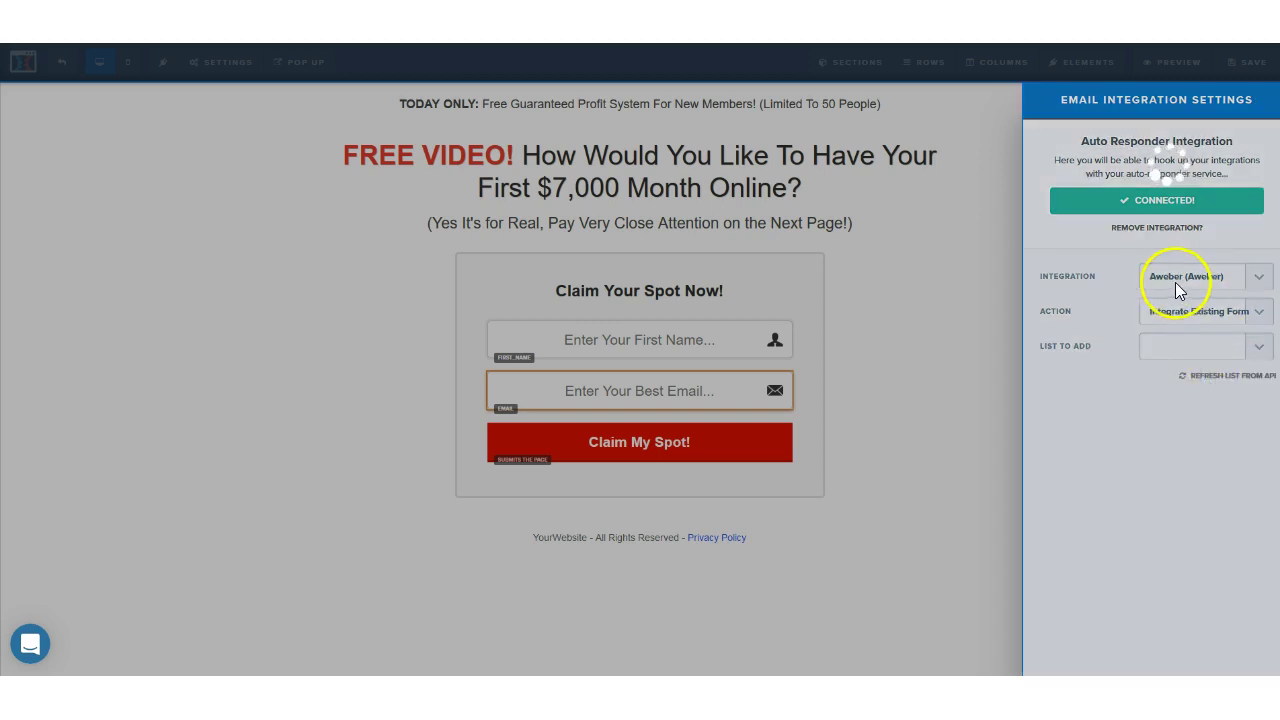
left_click(1259, 346)
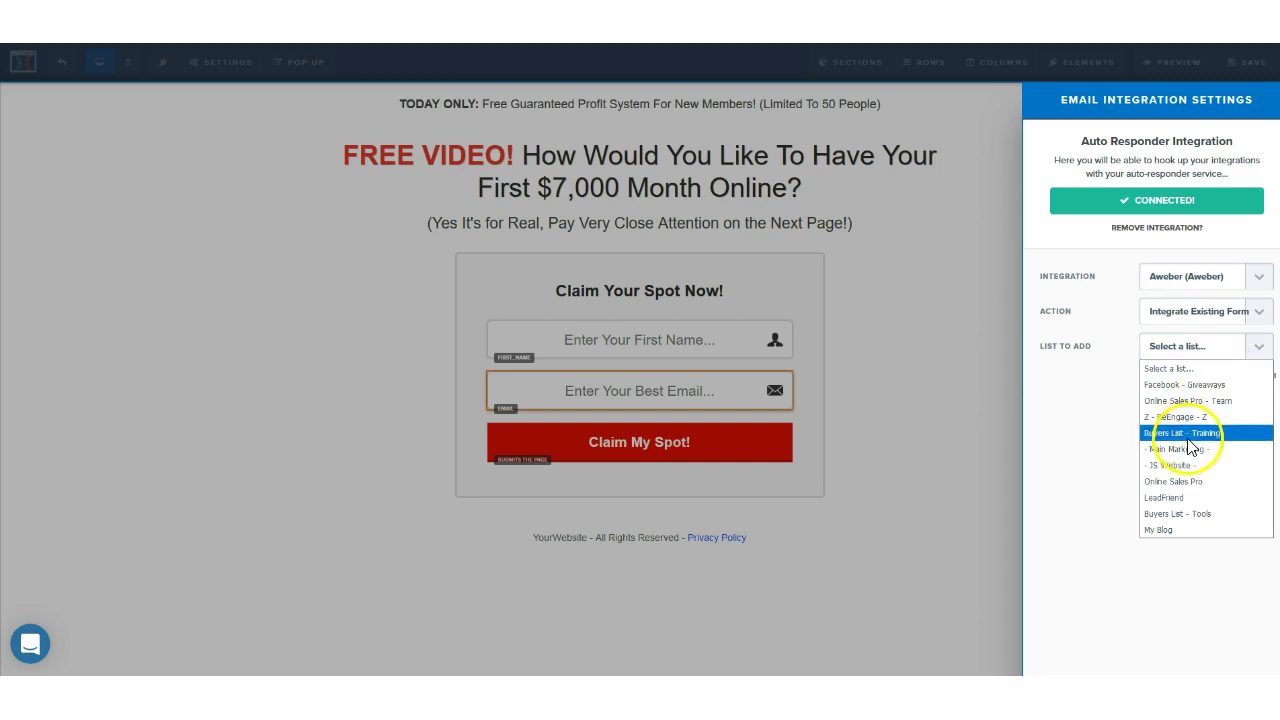
left_click(1175, 533)
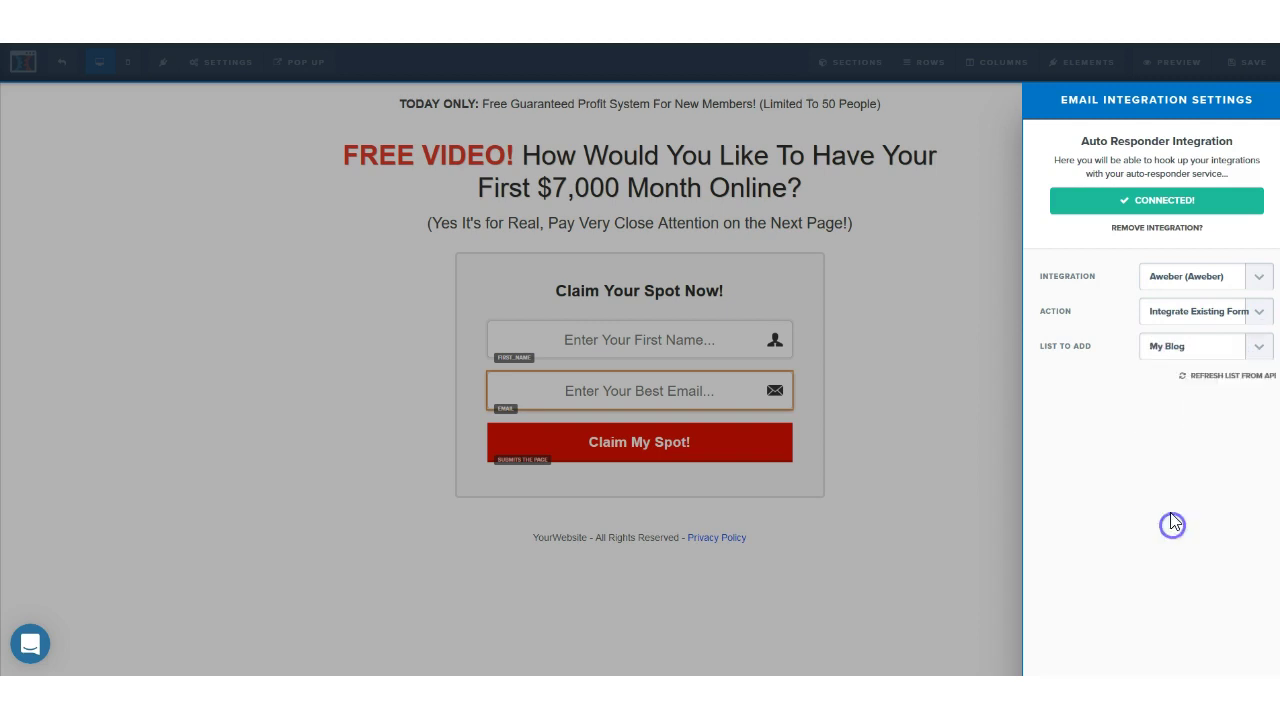
left_click(966, 393)
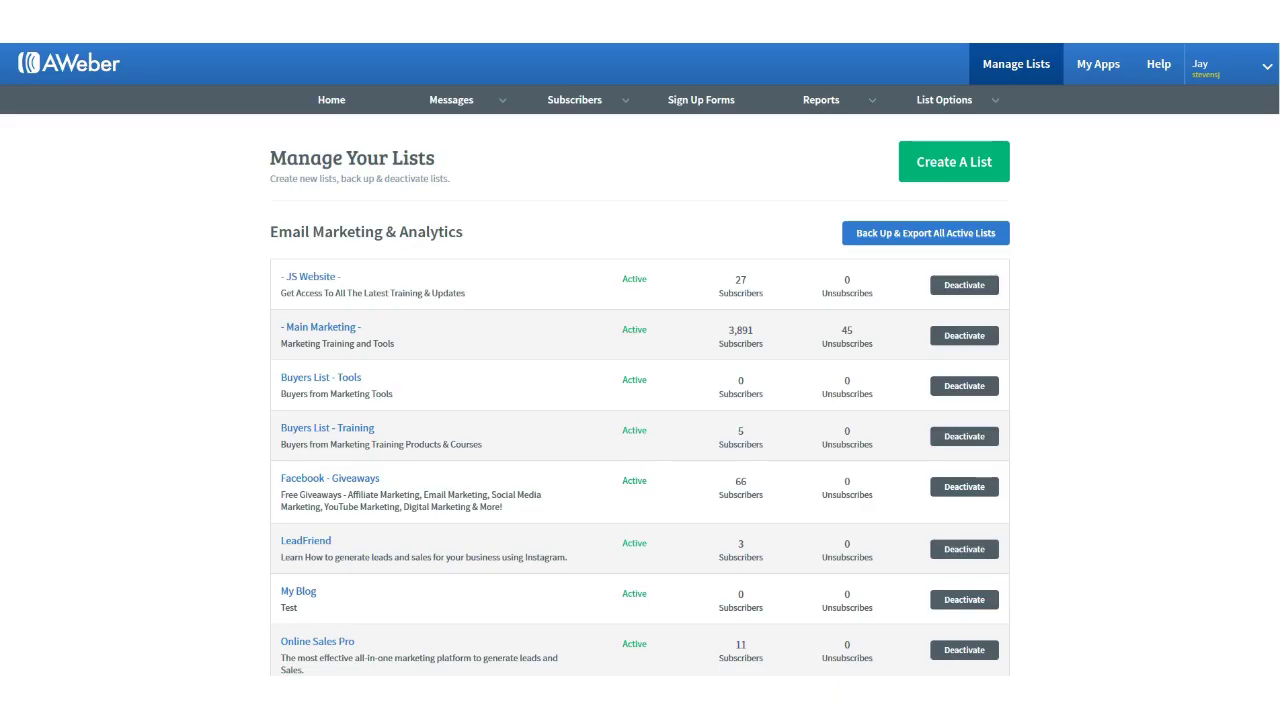
Step: Open My Blog's Sign Up Forms and start its first sign-up form
left_click(300, 592)
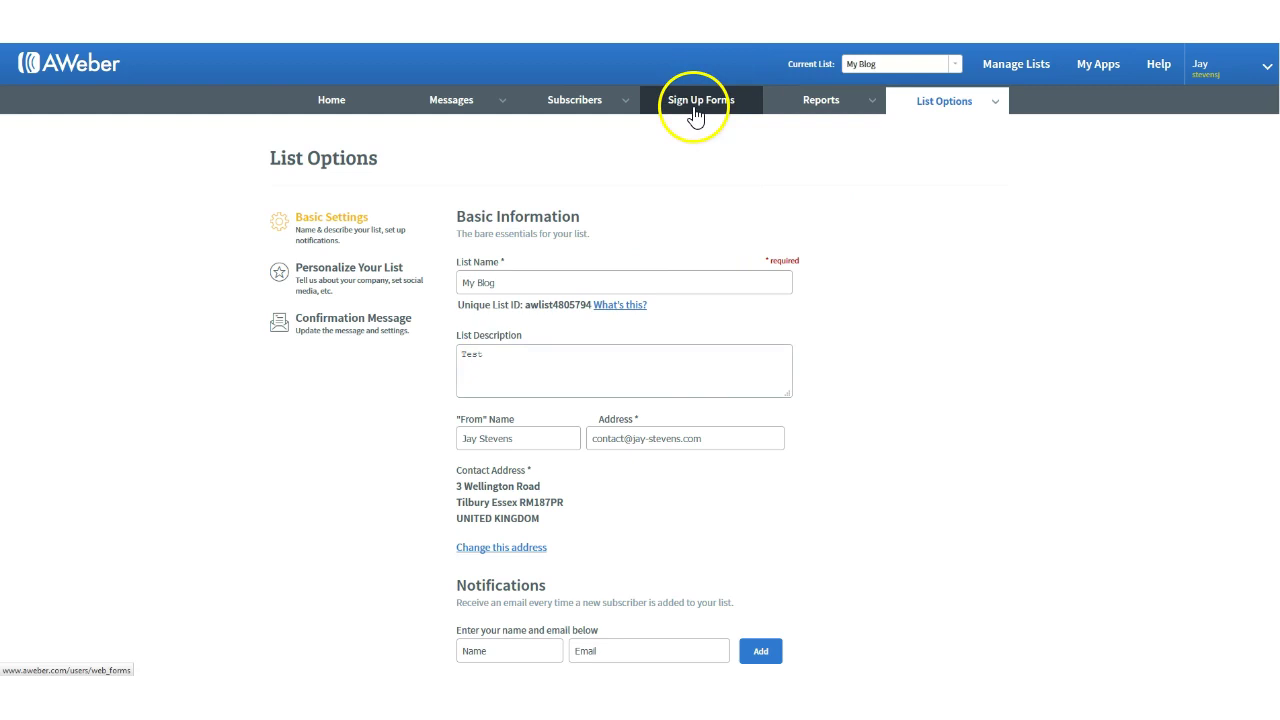
left_click(695, 112)
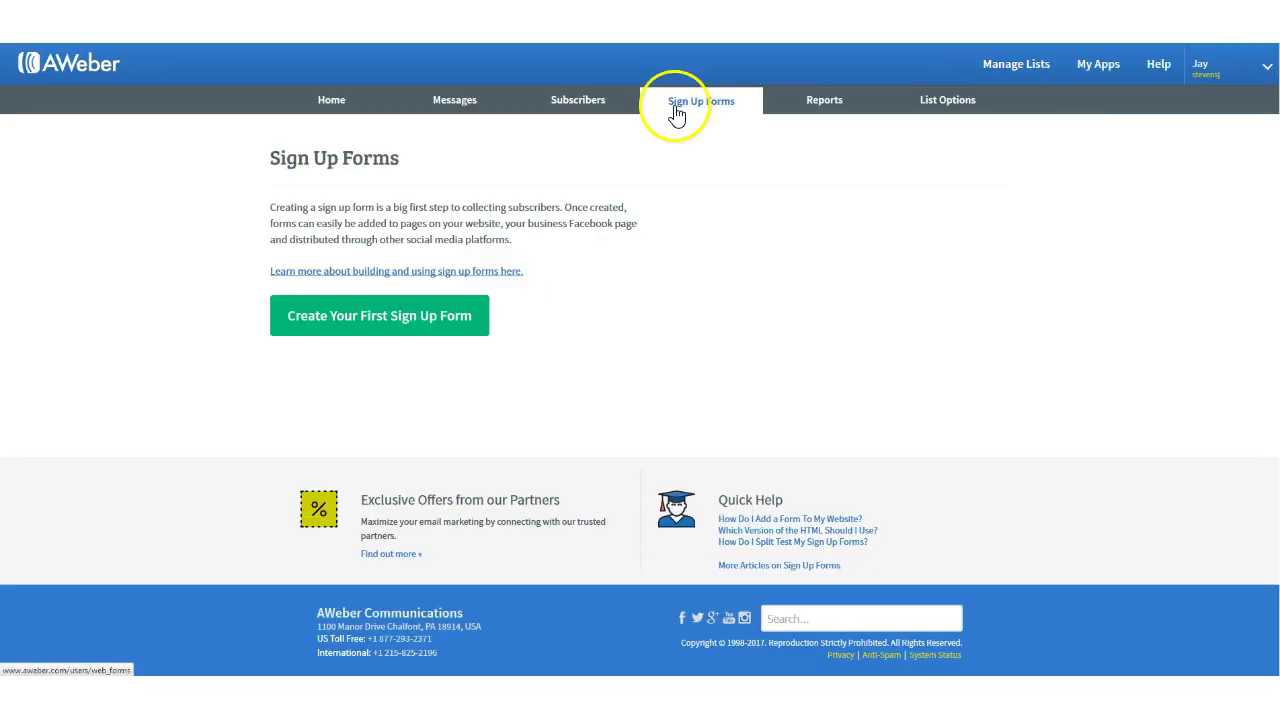
left_click(405, 322)
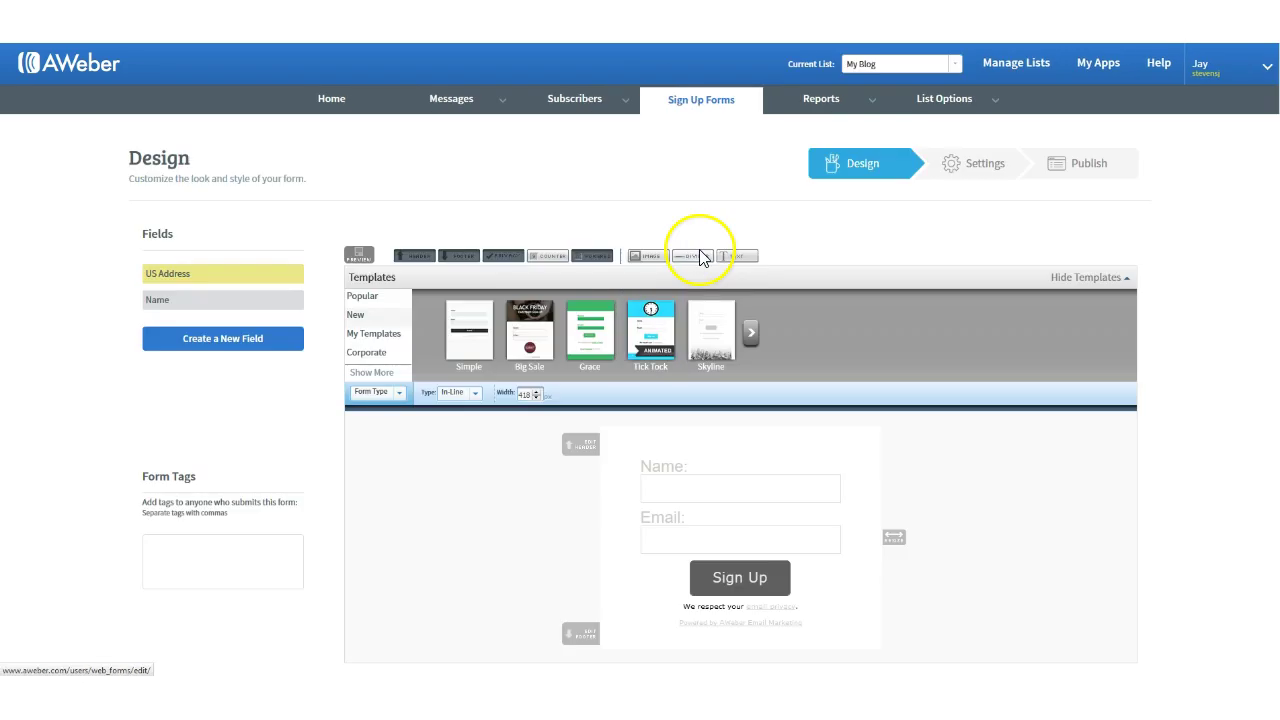
Step: Step through the form wizard, save 'My Web Form', and return to Sign Up Forms
scroll(700, 255, "down", 3)
left_click(1046, 330)
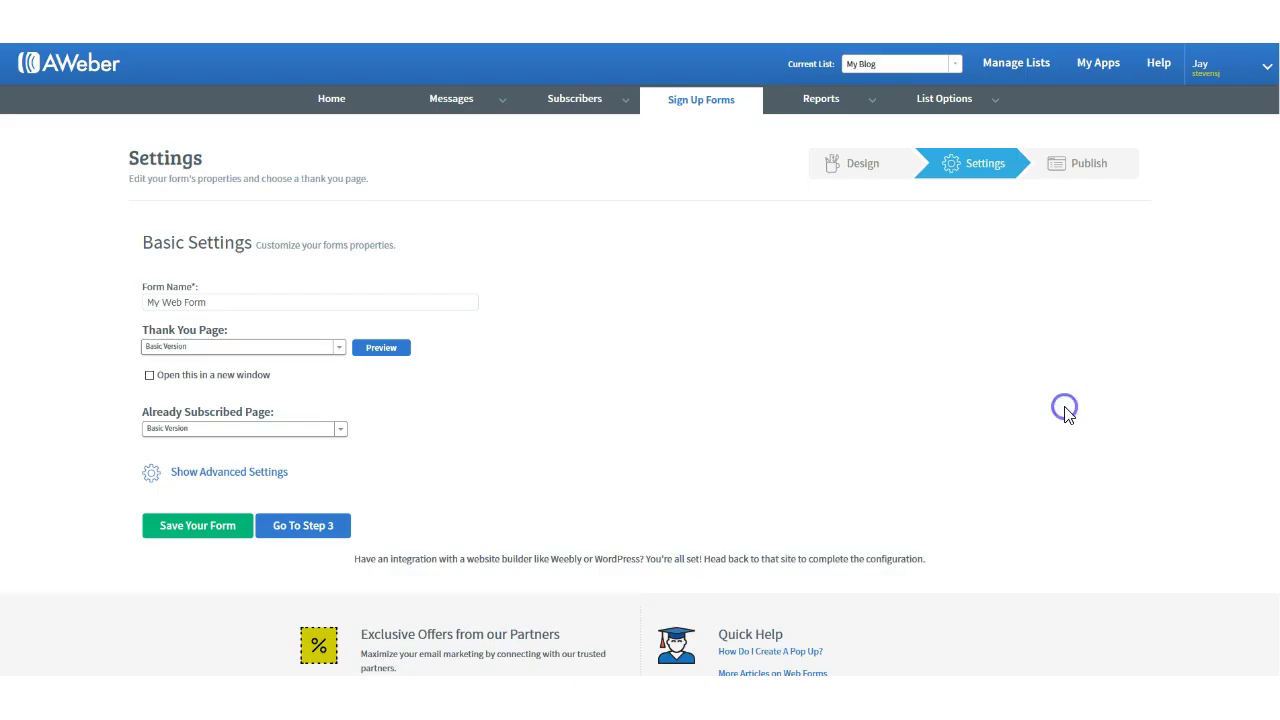
scroll(773, 378, "down", 3)
left_click(290, 380)
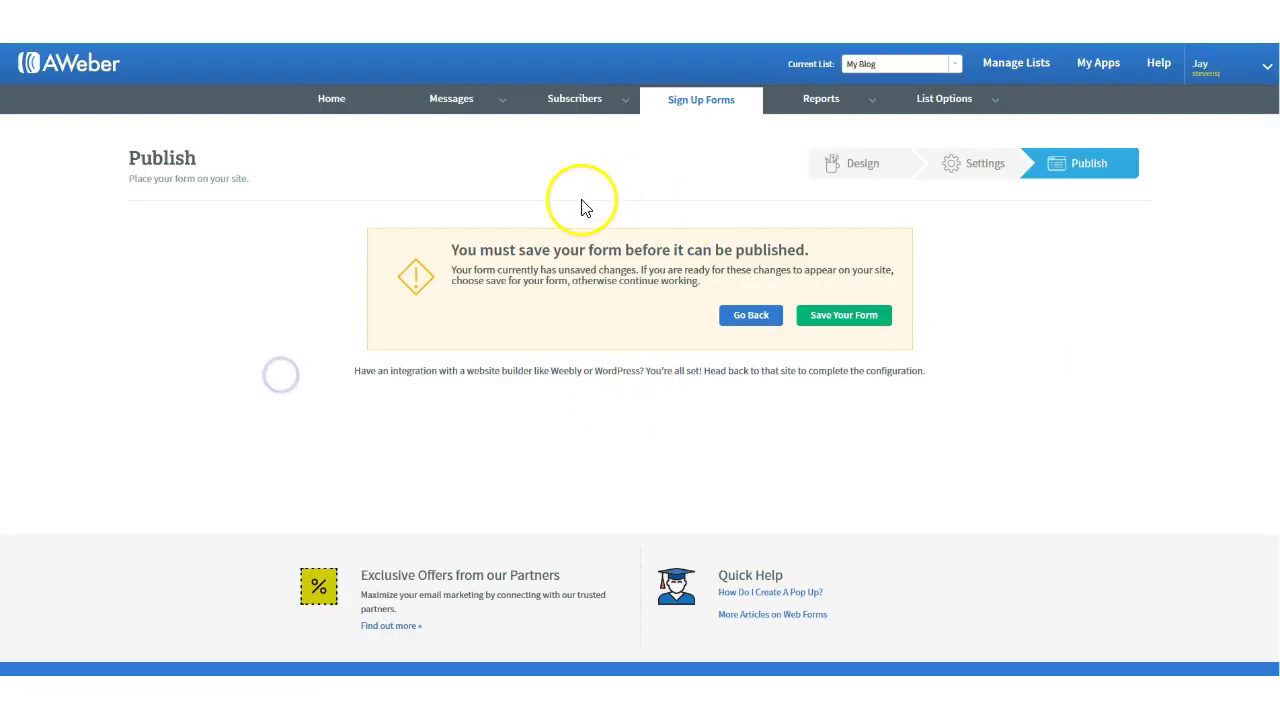
left_click(819, 323)
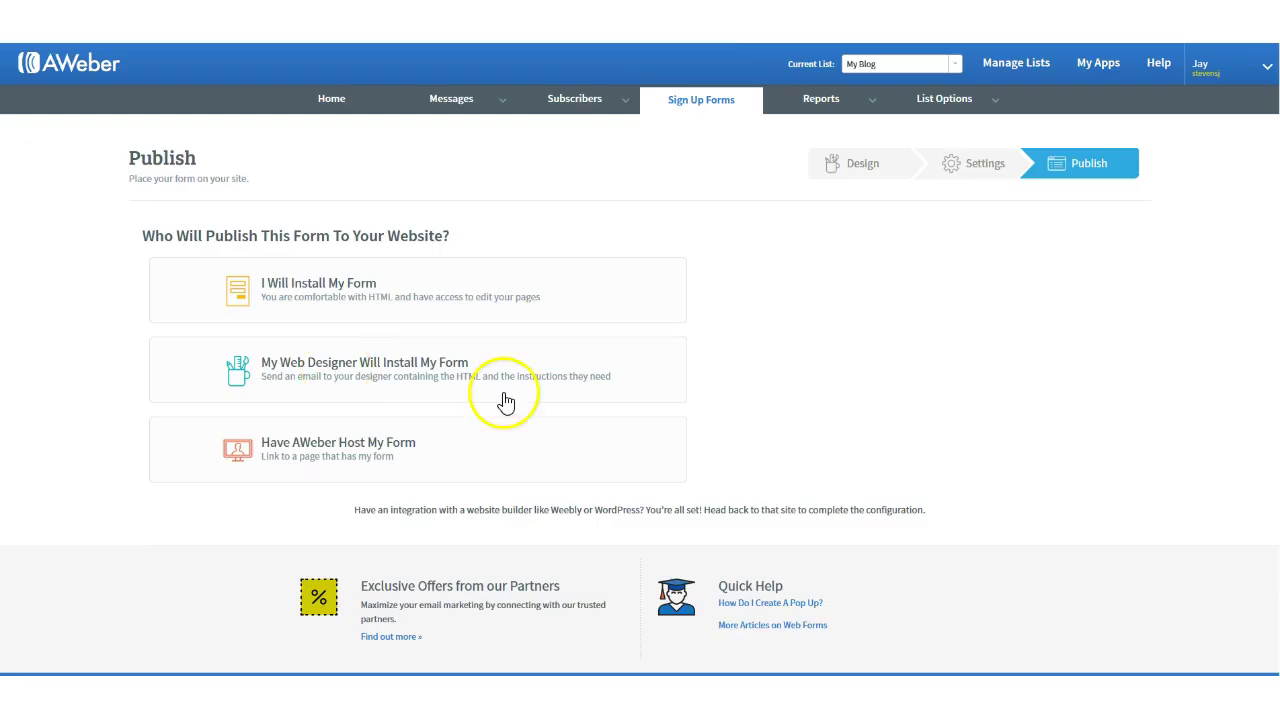
left_click(368, 288)
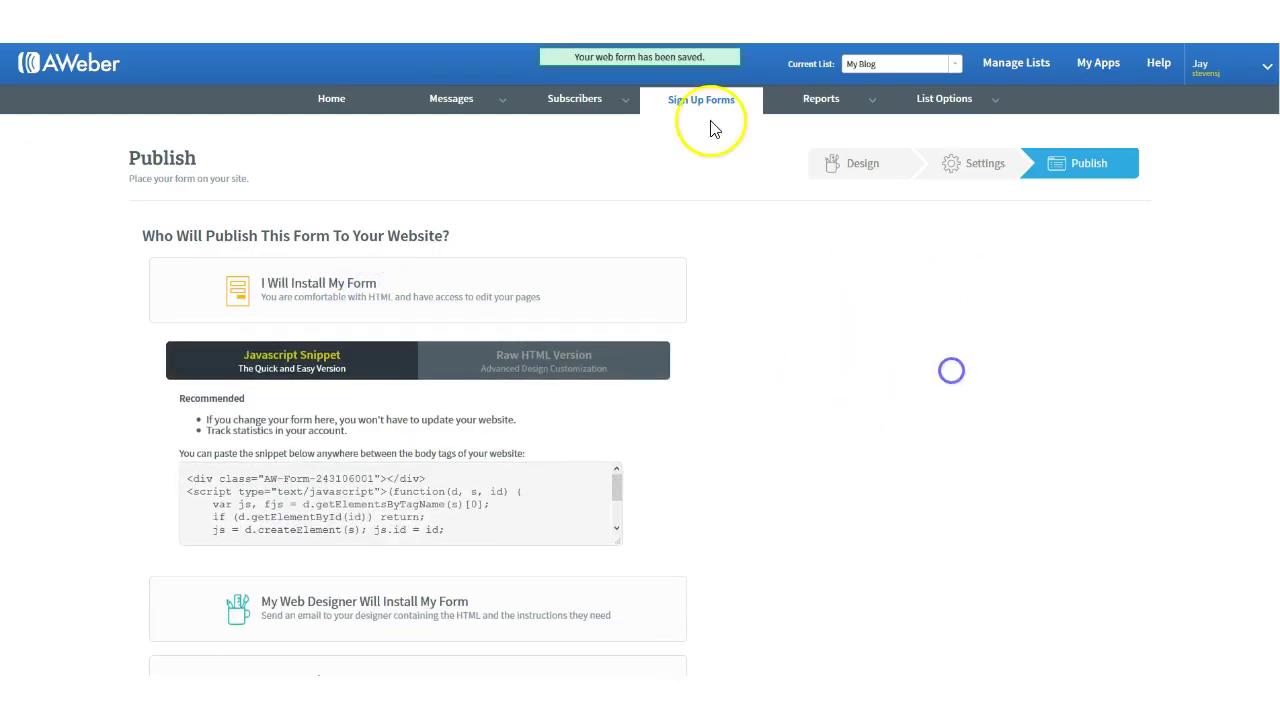
left_click(688, 97)
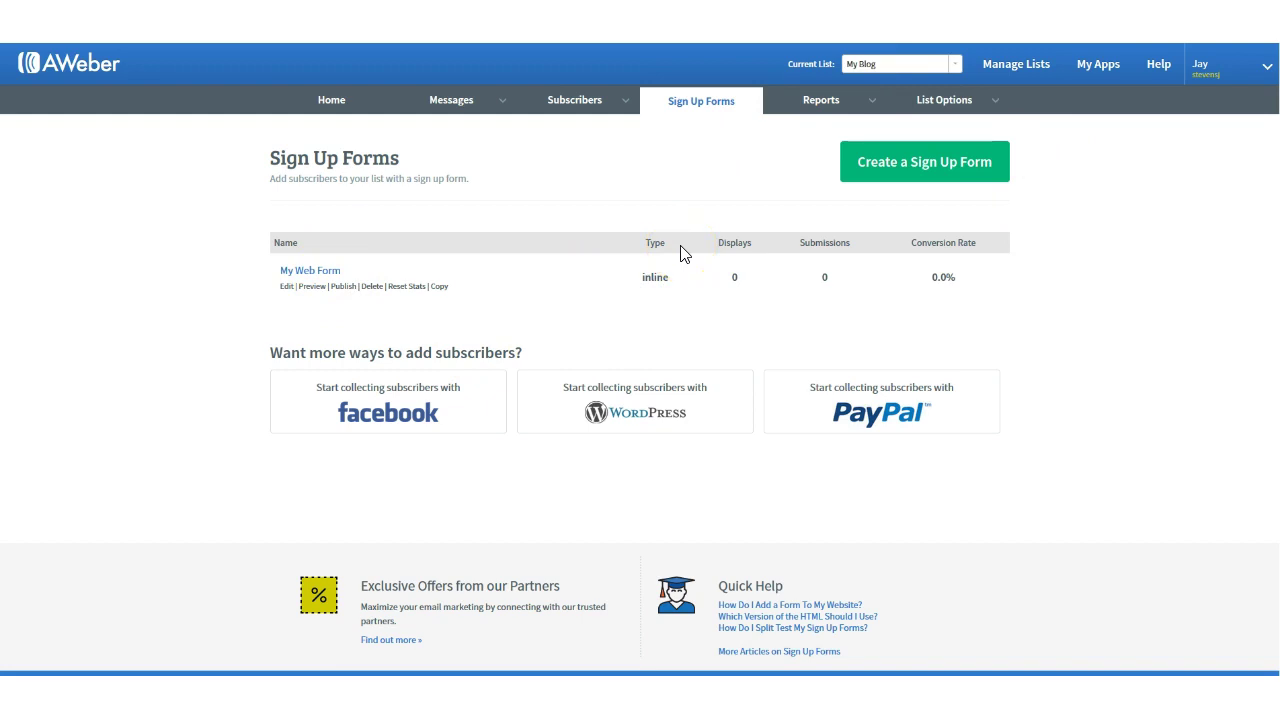
Step: Go back to the Home tab's Account Overview dashboard
left_click(336, 108)
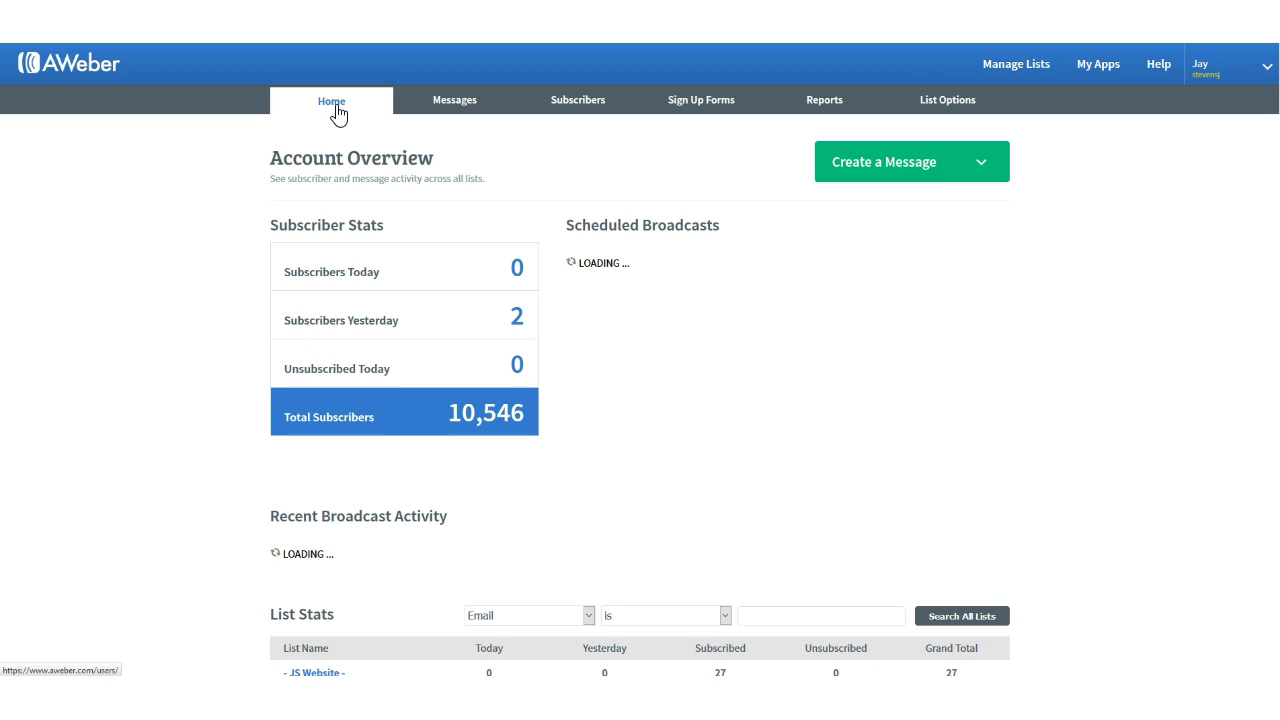